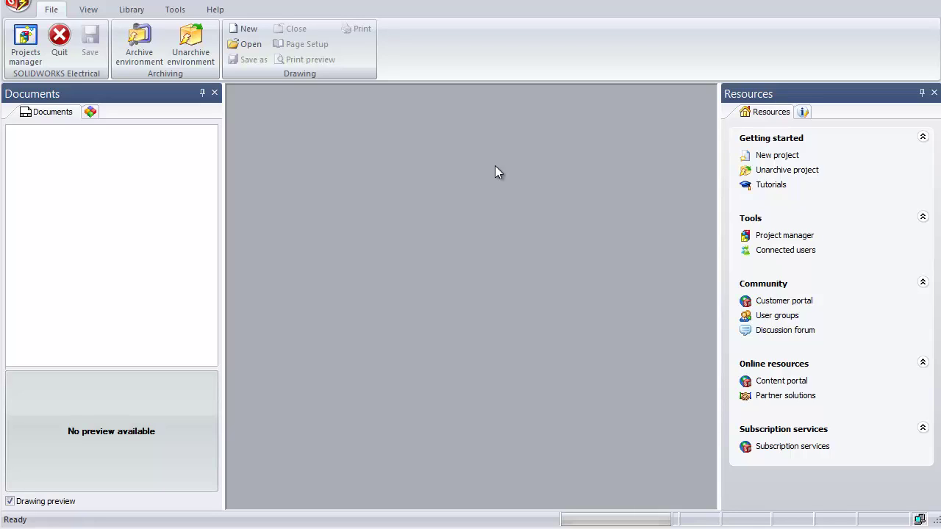
Step: Unarchive the SCI-MDB-0.proj archive from the Projects manager
click(33, 53)
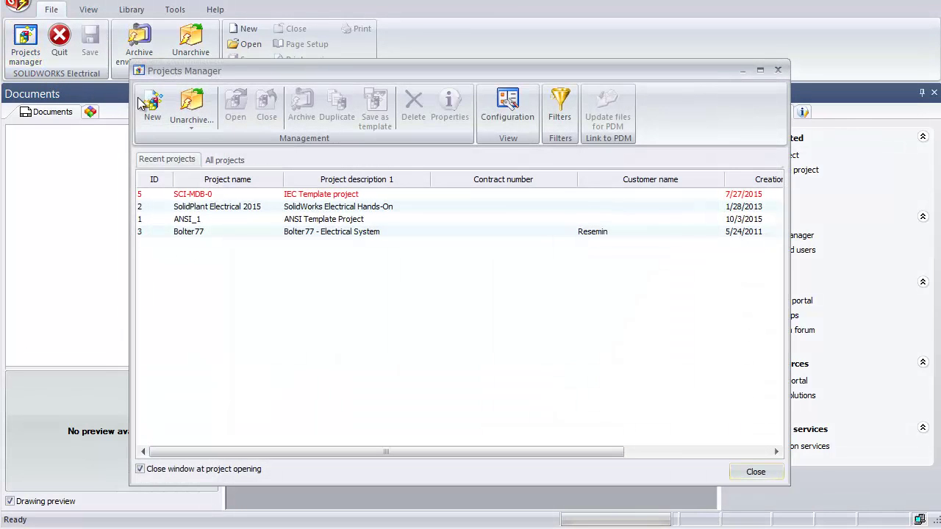
click(191, 98)
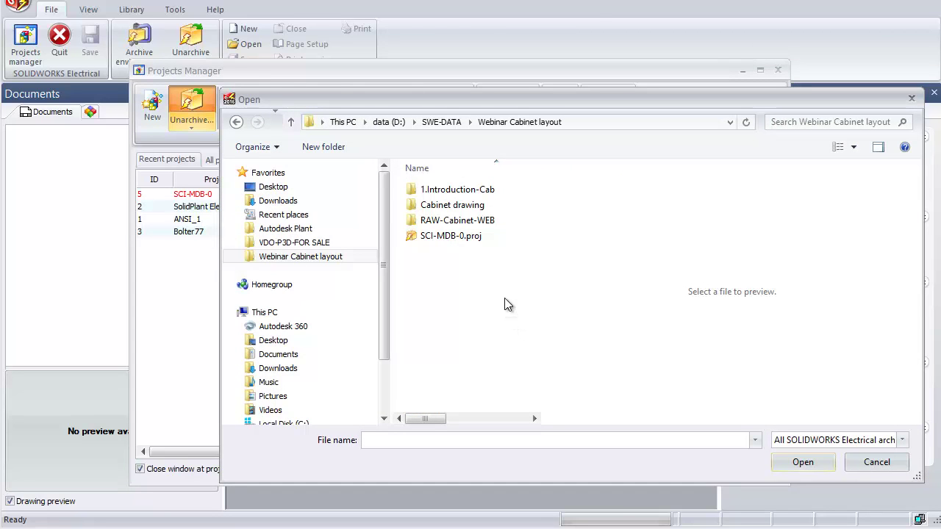
click(439, 238)
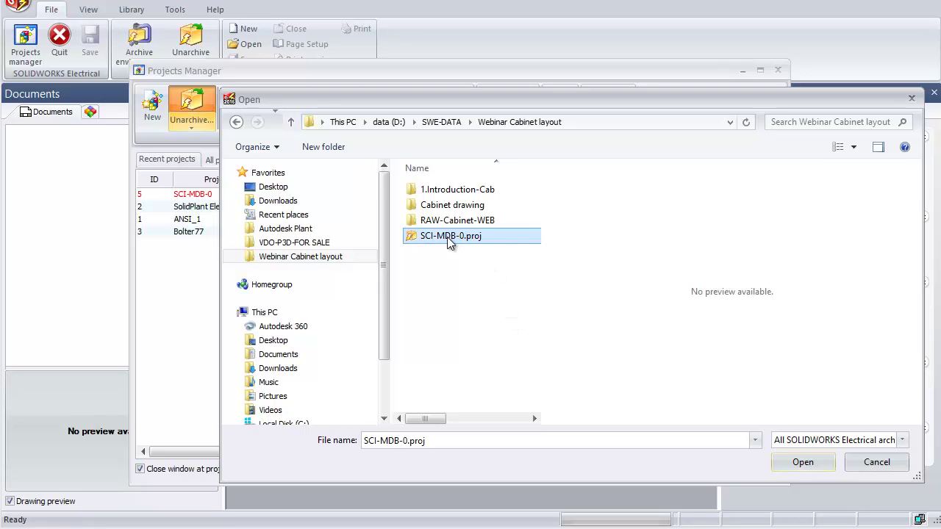
click(793, 467)
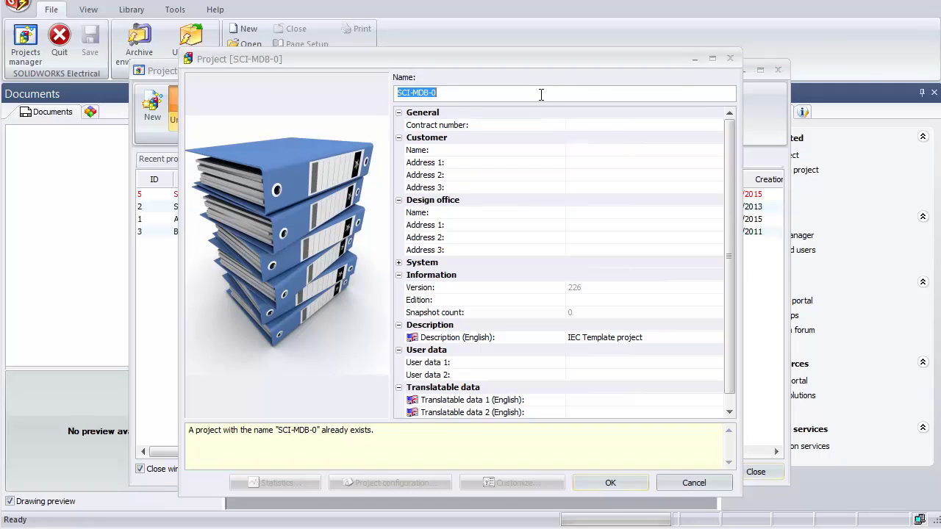
Step: Replace the project name with 'Cabinet layout' and confirm the Project dialog
click(541, 94)
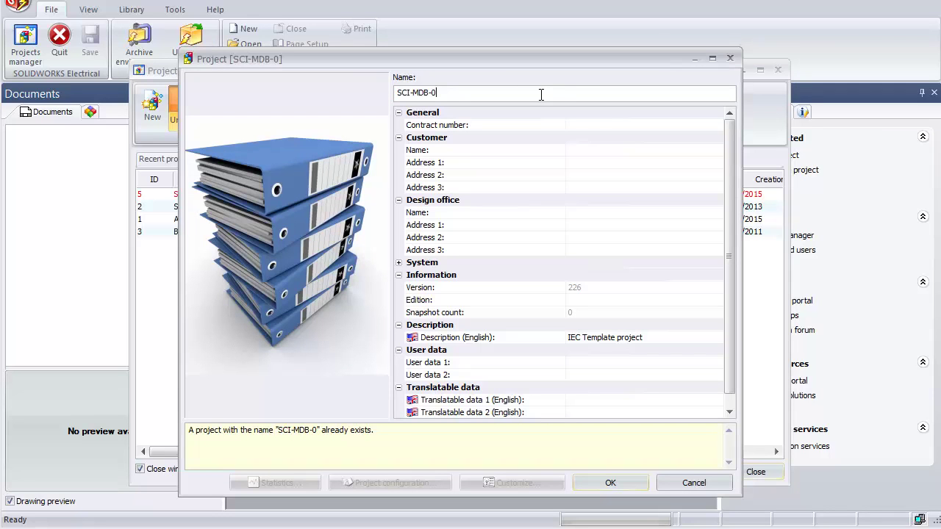
drag(541, 94, 322, 92)
key(BackSpace)
text(C)
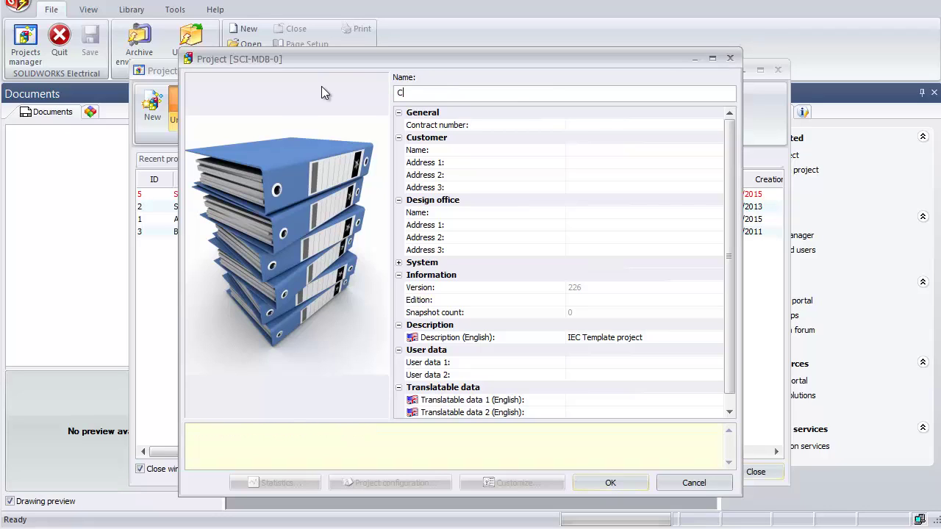
text(abi)
text(net la)
text(out)
text(y)
click(619, 483)
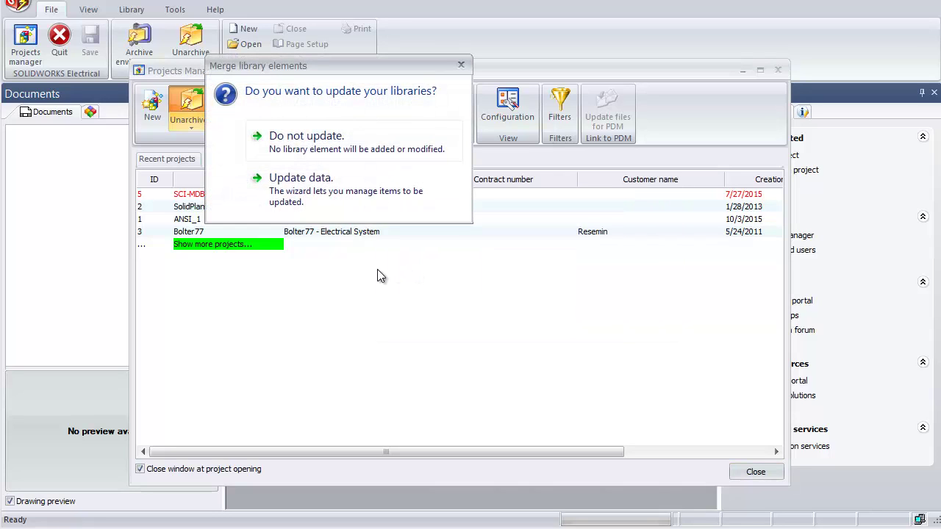
Step: Skip updating library elements and open the unarchived Cabinet layout project
drag(382, 66, 386, 95)
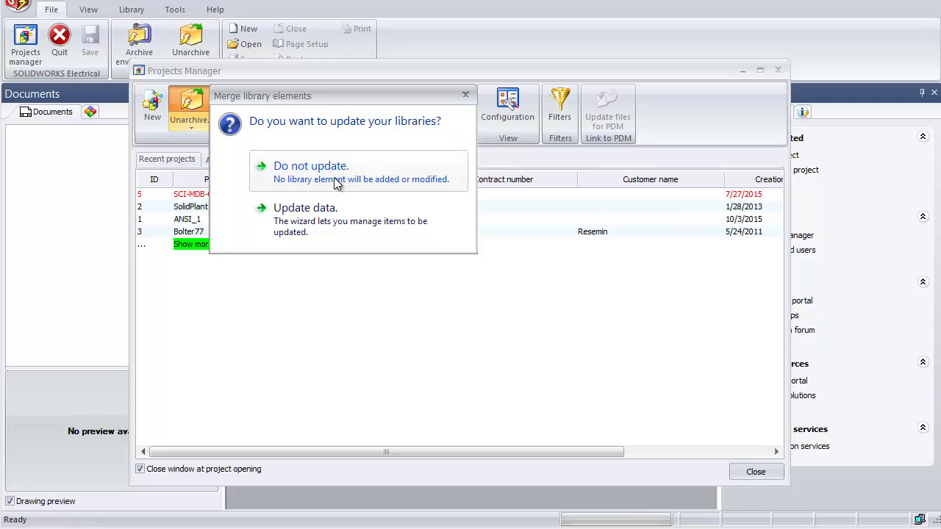
click(335, 183)
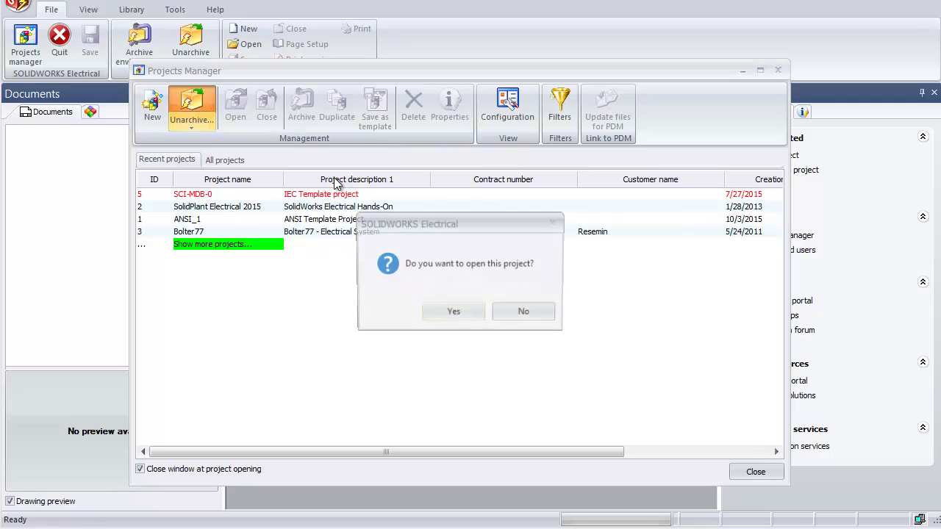
click(438, 319)
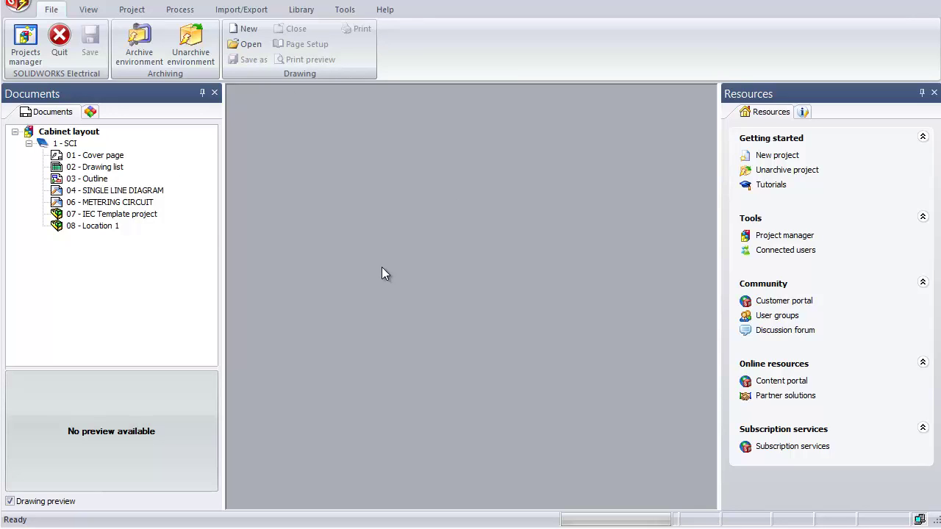
Step: Show drawing properties, browse the Library, Import/Export and Process tabs, then select 03 - Outline
click(114, 192)
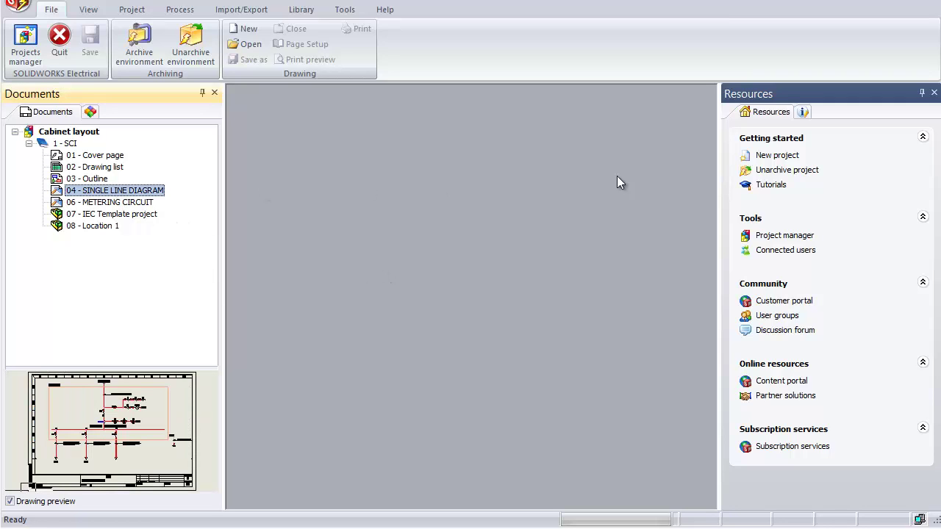
click(802, 113)
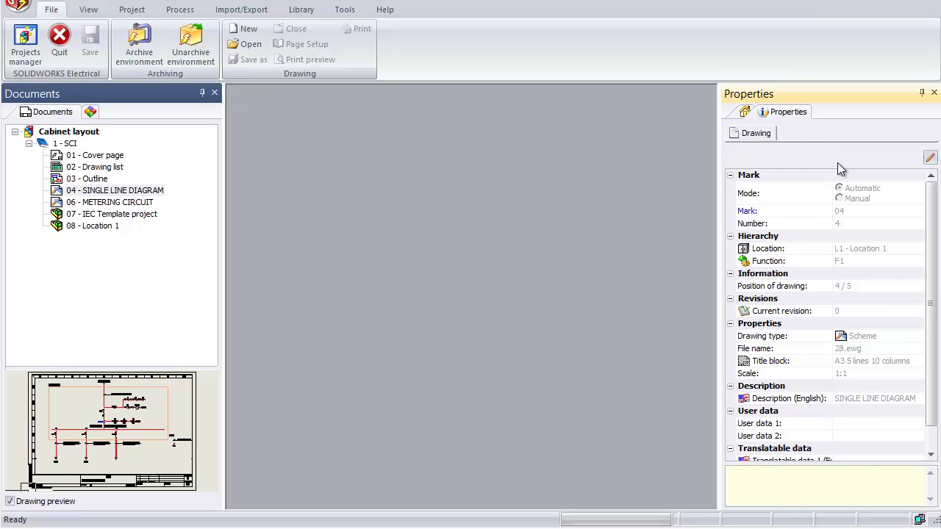
click(302, 12)
click(266, 12)
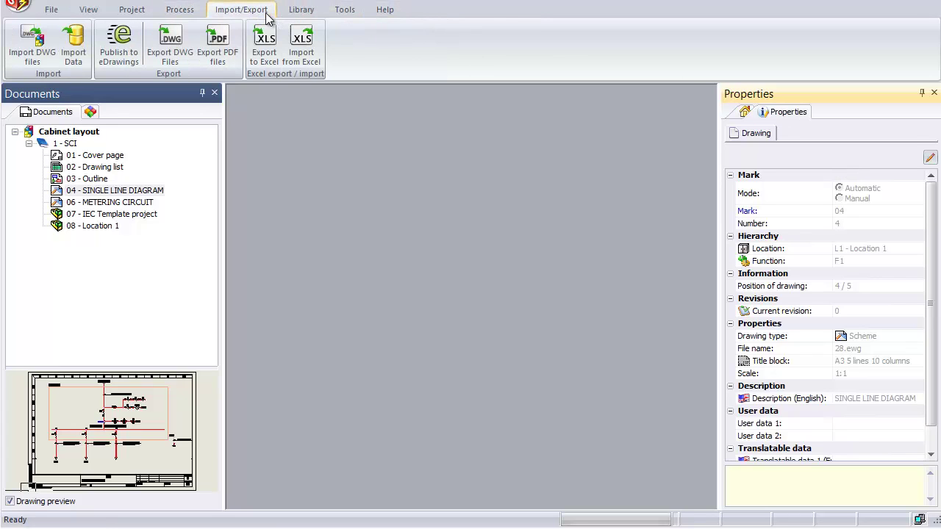
click(180, 9)
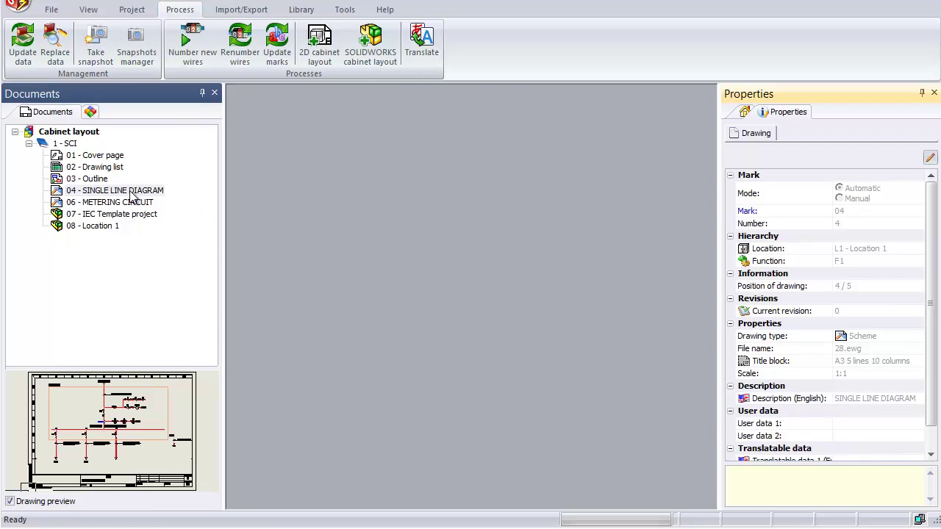
click(97, 183)
click(96, 183)
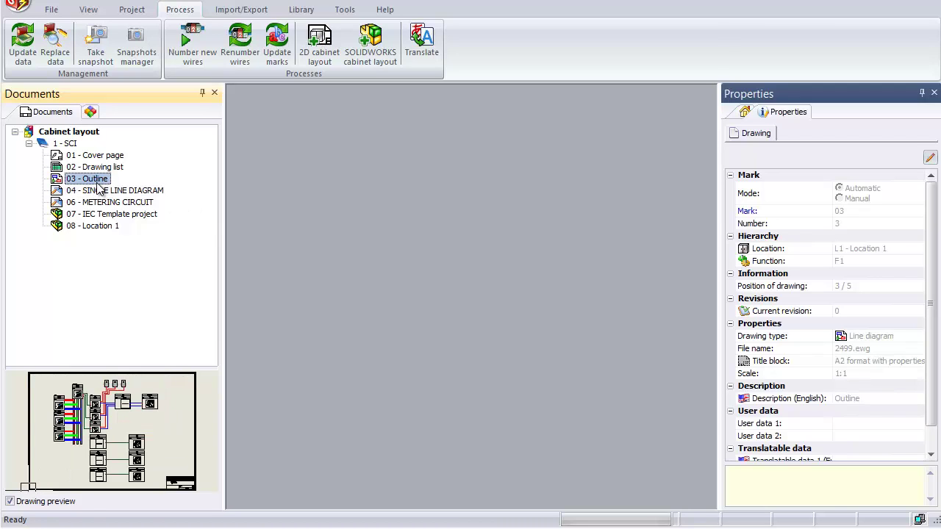
Step: Open the 03 - Outline drawing in its own tab and zoom around it
double_click(97, 183)
scroll(482, 248, up, 1)
scroll(477, 250, up, 1)
scroll(472, 251, up, 1)
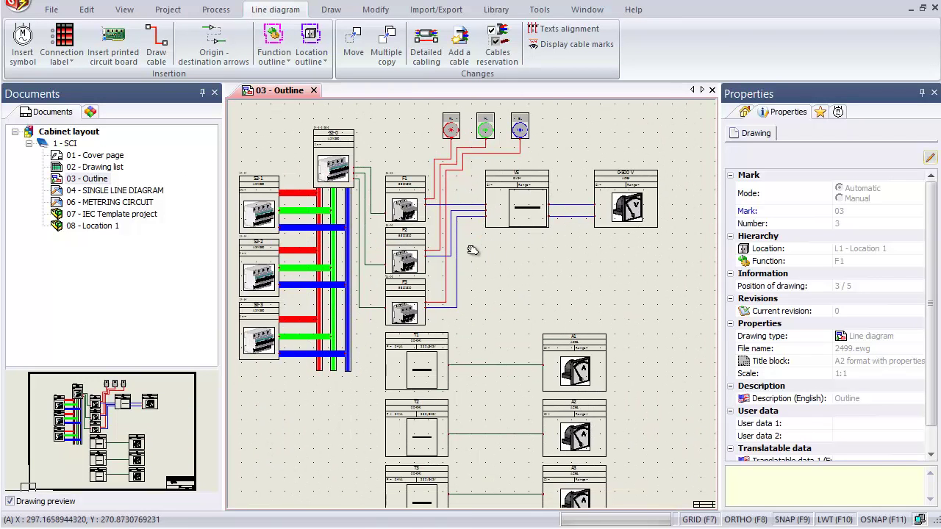
scroll(472, 249, down, 1)
scroll(465, 294, down, 1)
scroll(419, 323, down, 1)
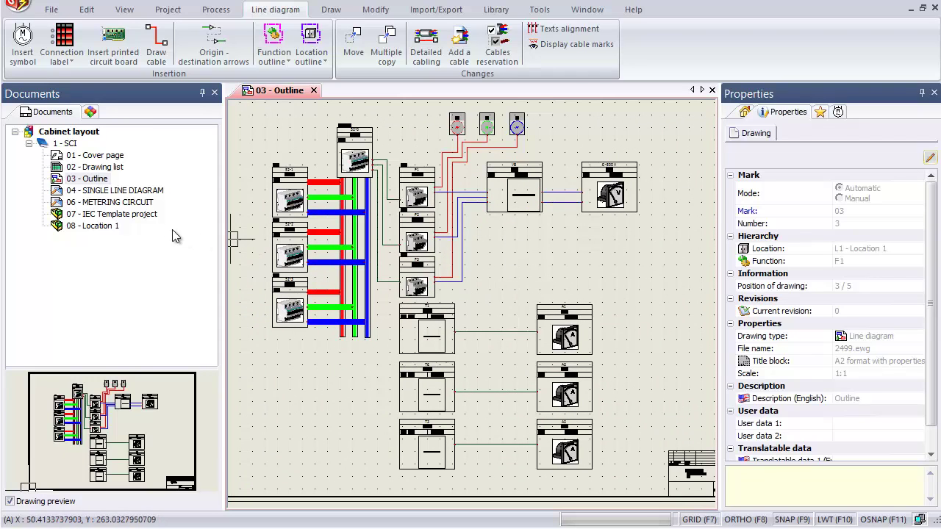
Step: Open 04 - SINGLE LINE DIAGRAM and pan to the top of the diagram
double_click(152, 190)
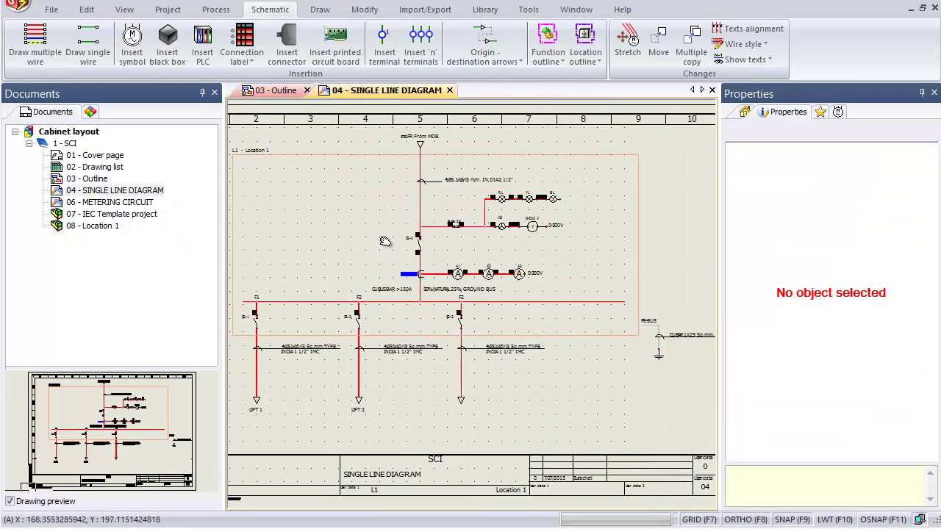
scroll(384, 241, up, 1)
scroll(433, 180, up, 1)
scroll(420, 231, up, 2)
scroll(451, 266, up, 2)
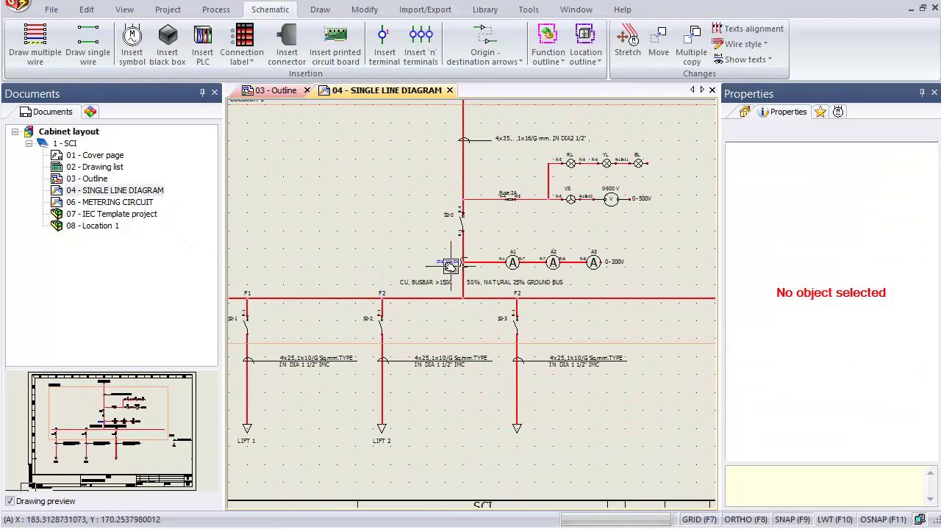
middle_drag(451, 266, 502, 311)
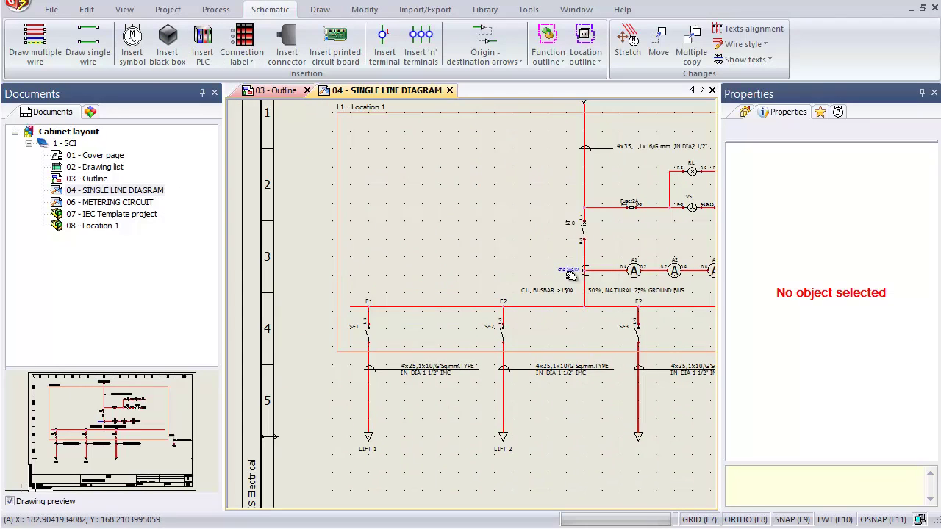
Step: Open 06 - METERING CIRCUIT and zoom in and out to inspect the schematic
double_click(116, 203)
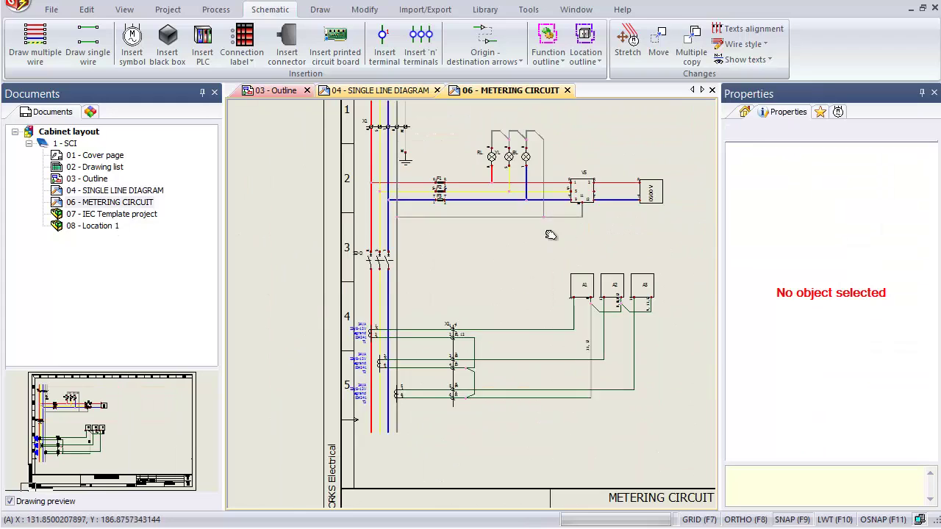
scroll(515, 246, up, 1)
scroll(471, 257, down, 1)
scroll(419, 276, up, 1)
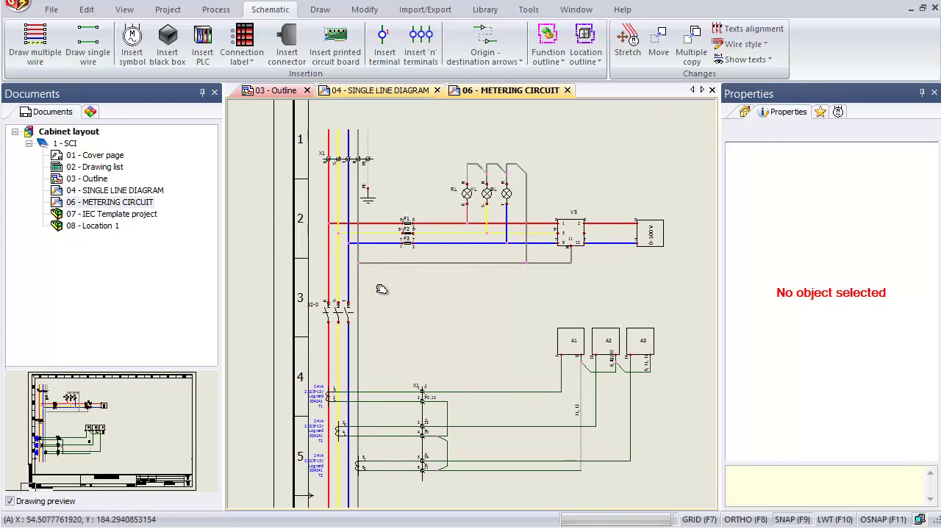
scroll(460, 420, down, 2)
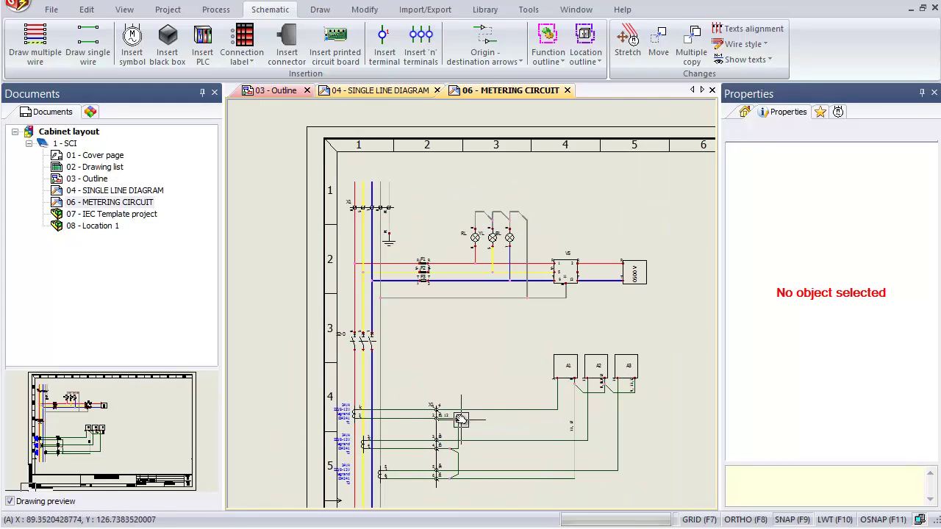
scroll(461, 420, down, 1)
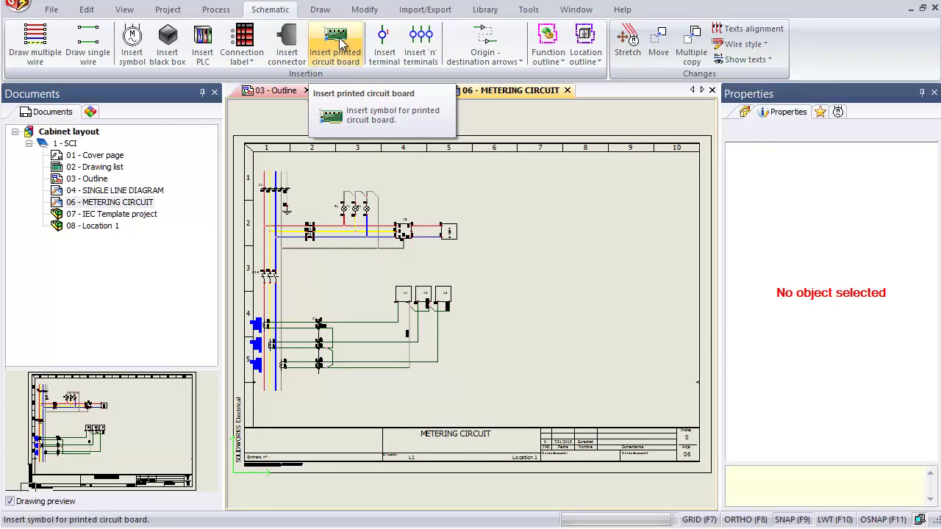
Step: Generate both 2D cabinet layout drawings from the Process tab
click(216, 11)
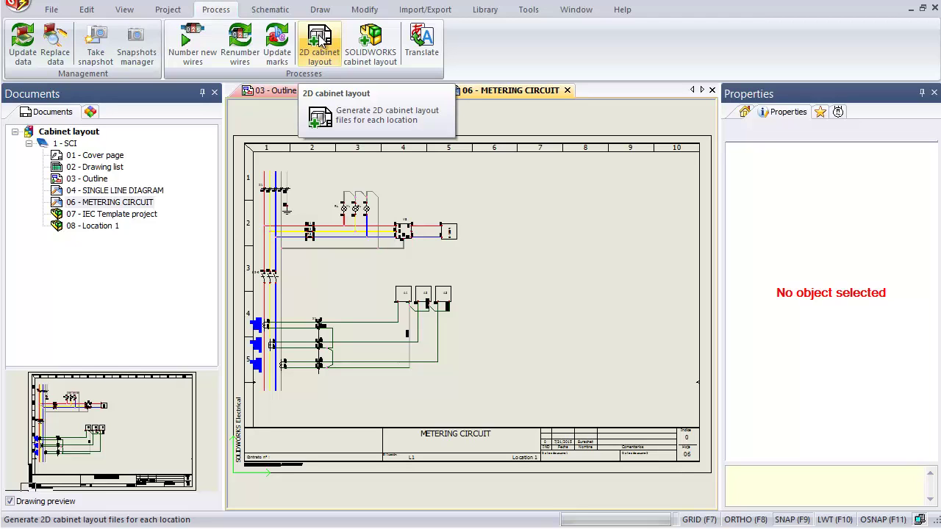
click(320, 49)
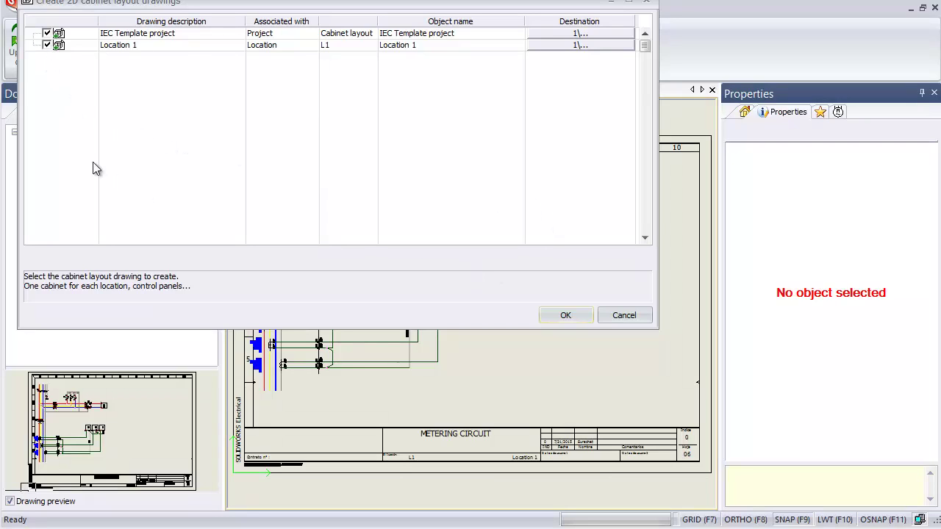
click(556, 318)
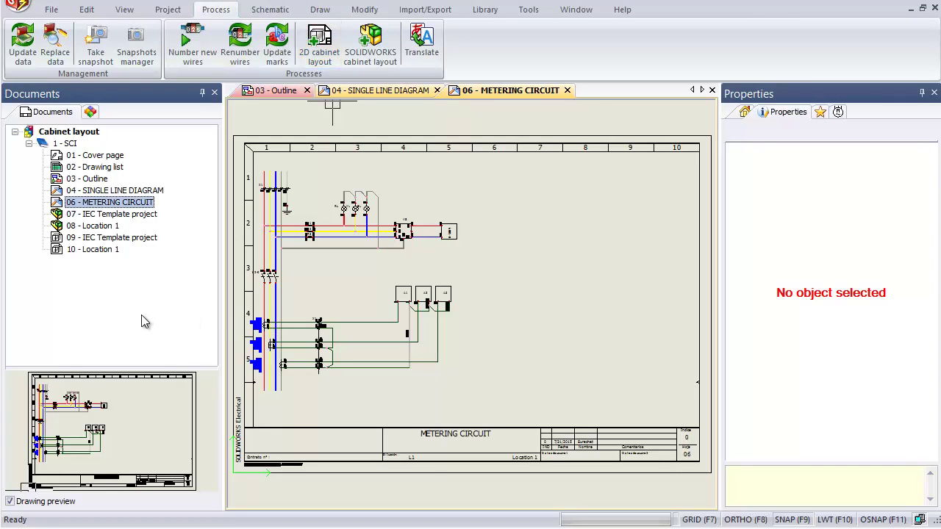
Step: Inspect the new 09 - IEC Template project and 10 - Location 1 drawings
click(130, 238)
click(112, 252)
click(113, 239)
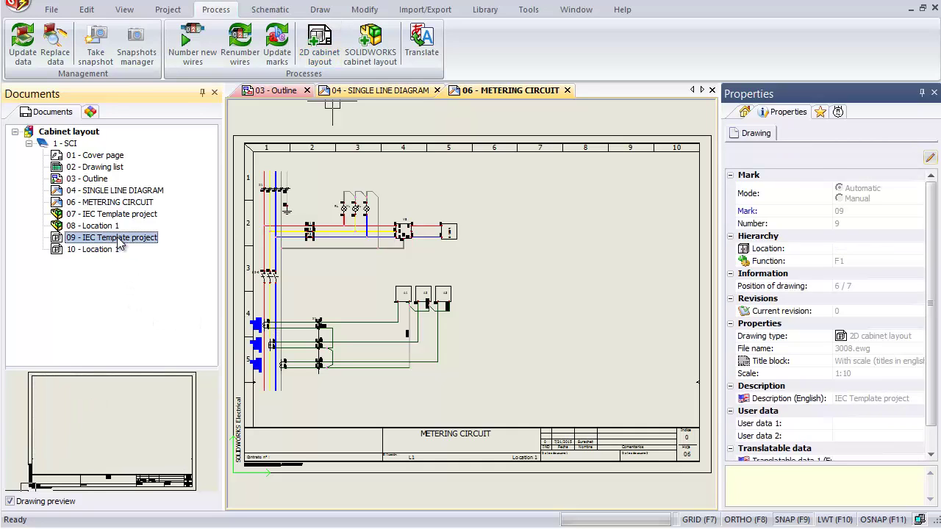
click(91, 249)
click(100, 239)
click(105, 251)
click(116, 239)
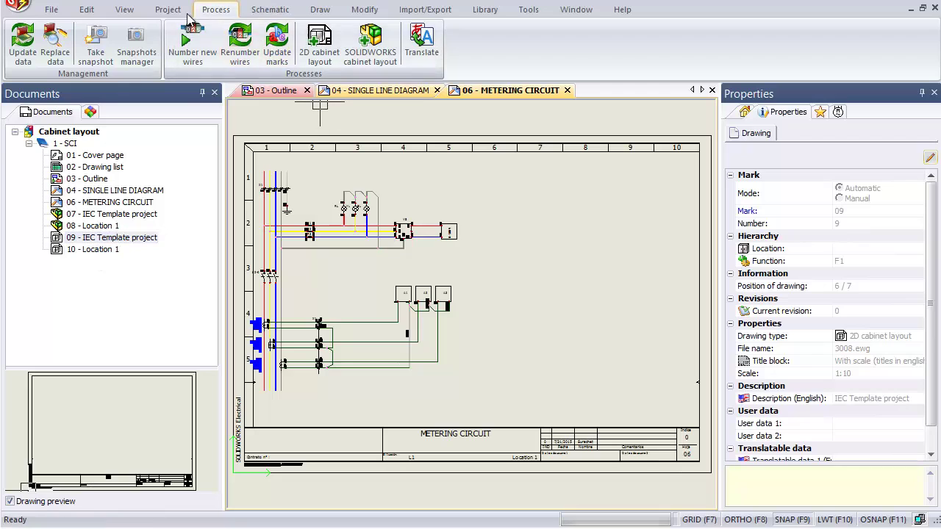
click(168, 10)
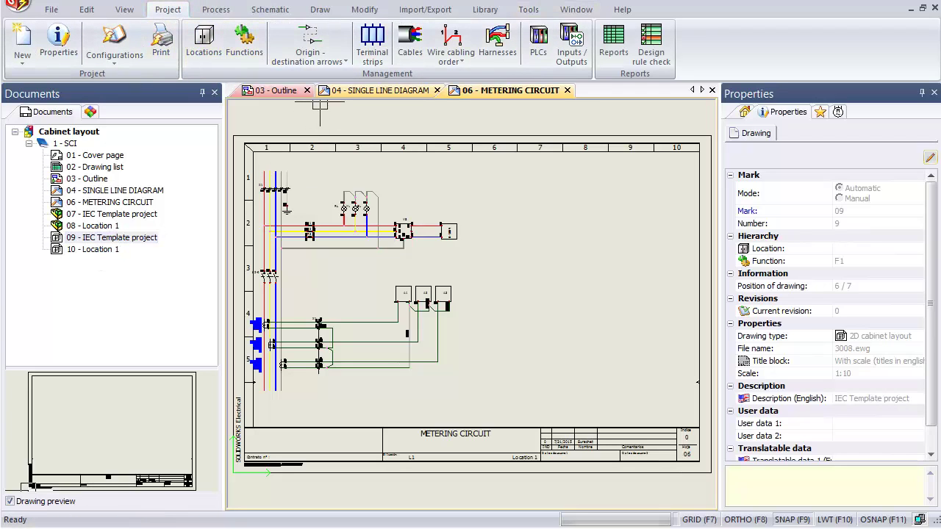
click(211, 46)
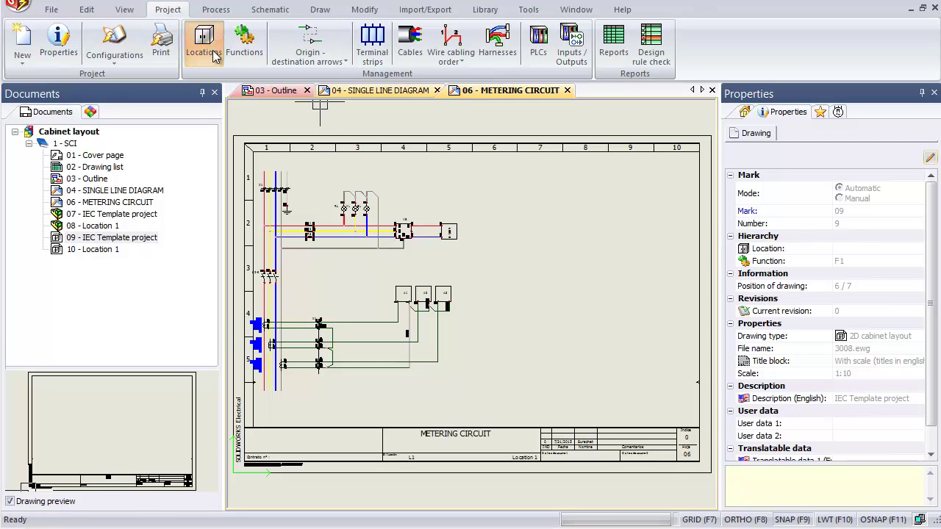
drag(420, 4, 430, 62)
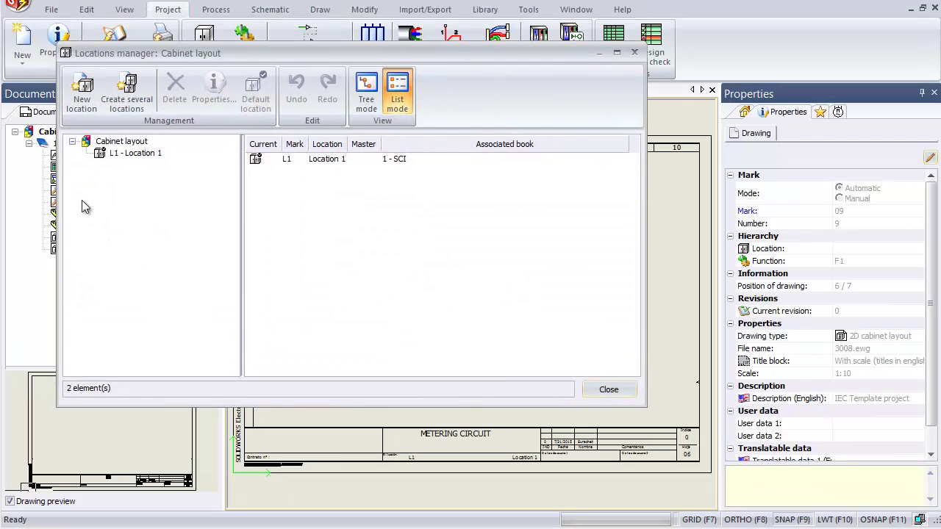
click(116, 141)
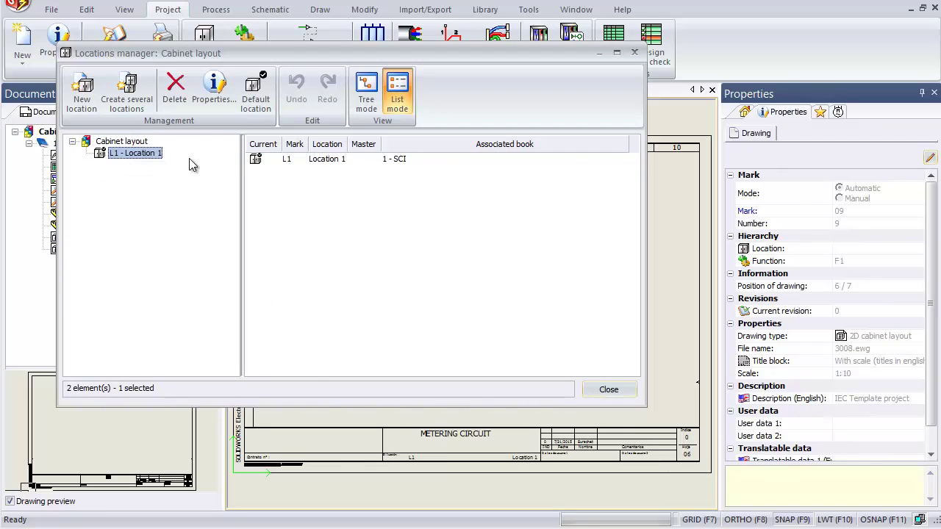
click(291, 167)
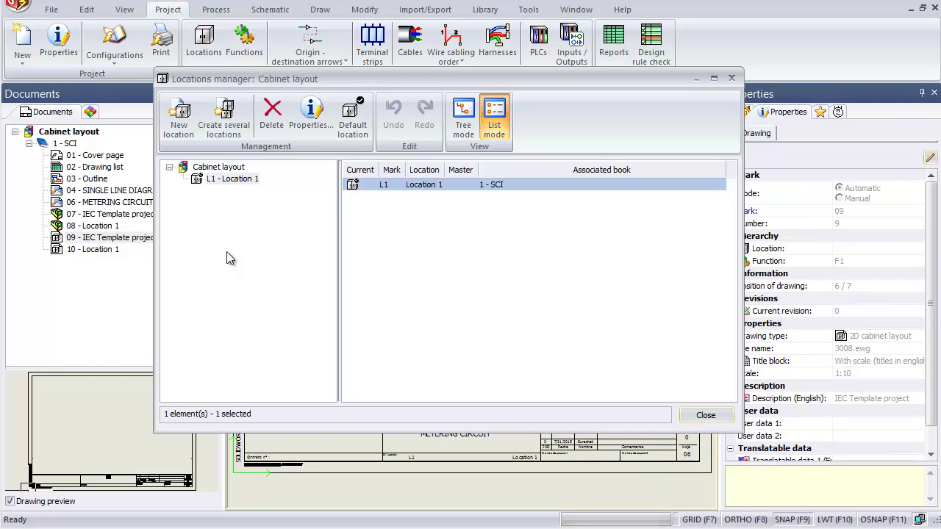
click(733, 78)
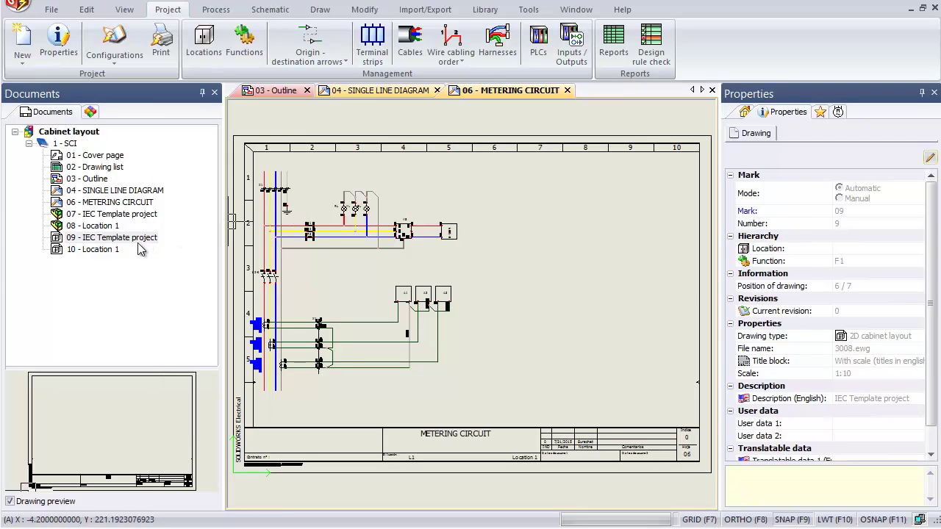
Step: Open the 1:10 10 - Location 1 cabinet layout and zoom to fit the sheet
double_click(114, 250)
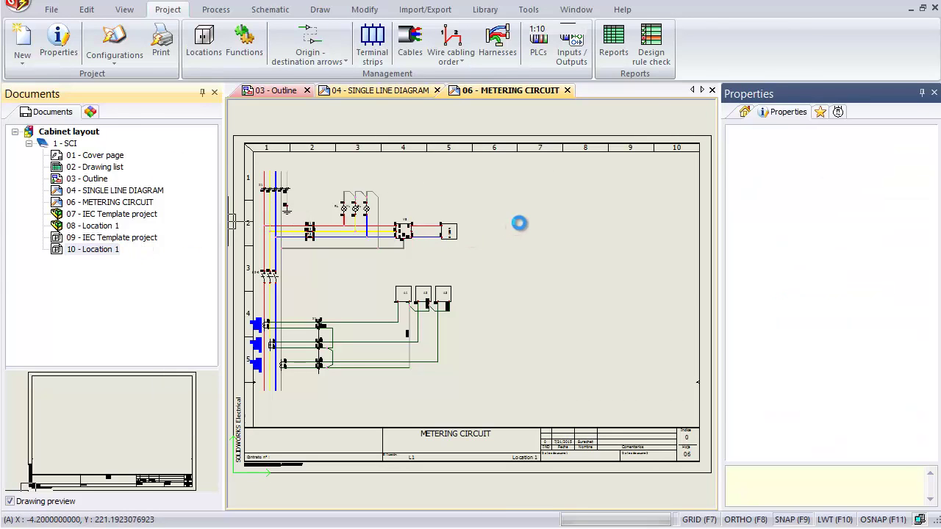
middle_click(471, 273)
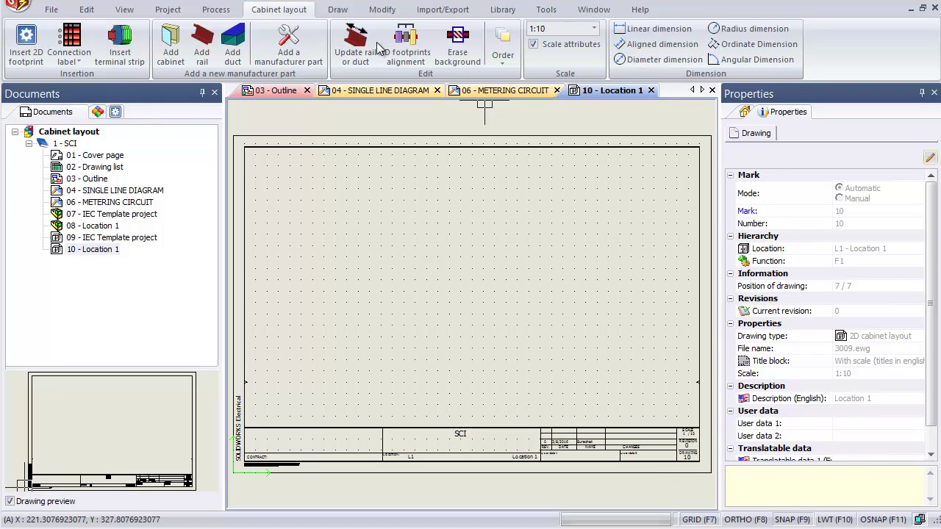
click(504, 11)
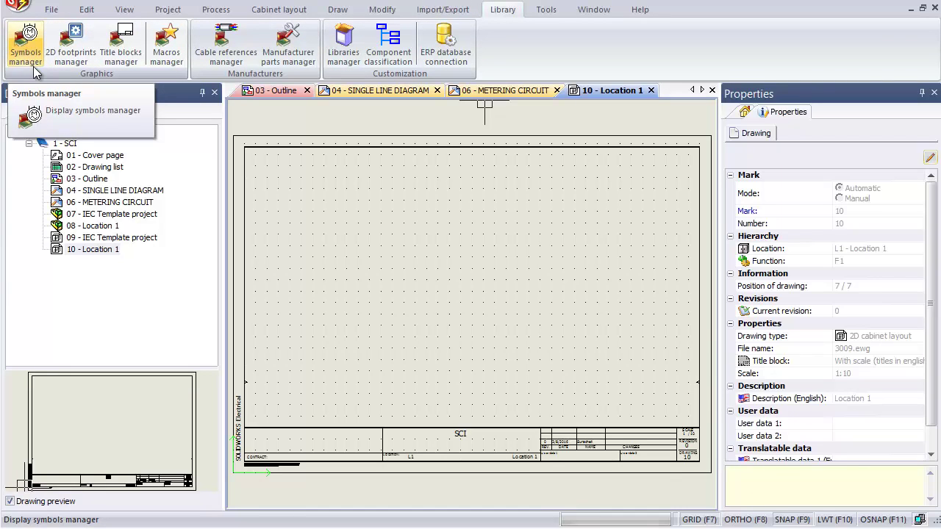
click(33, 70)
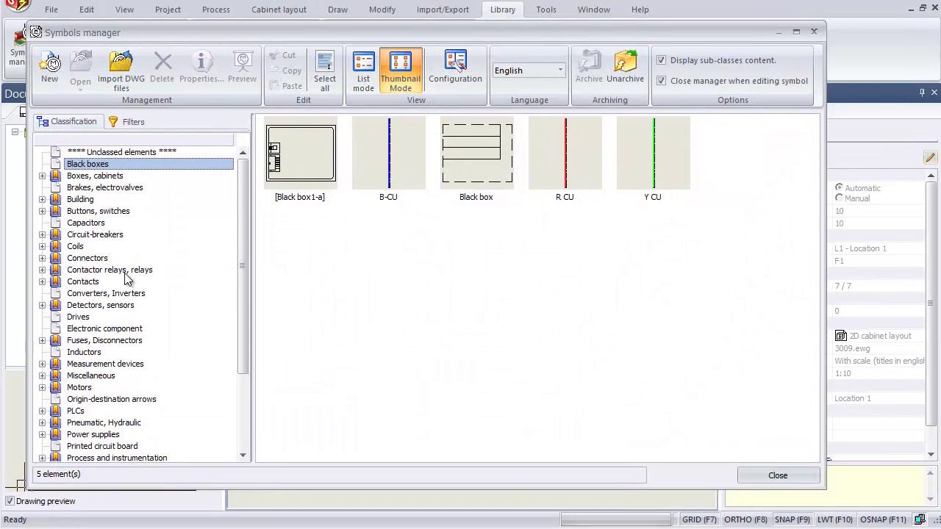
click(107, 270)
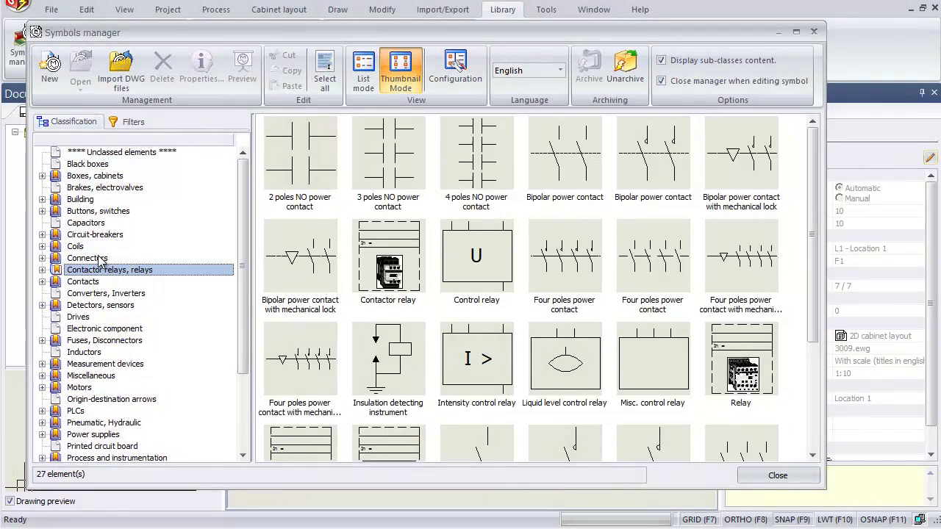
click(100, 258)
click(92, 235)
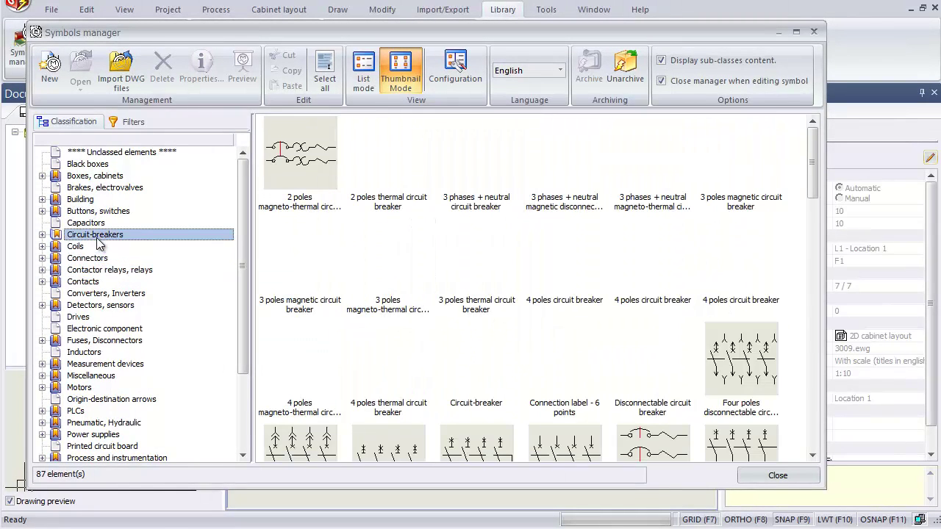
drag(815, 158, 818, 182)
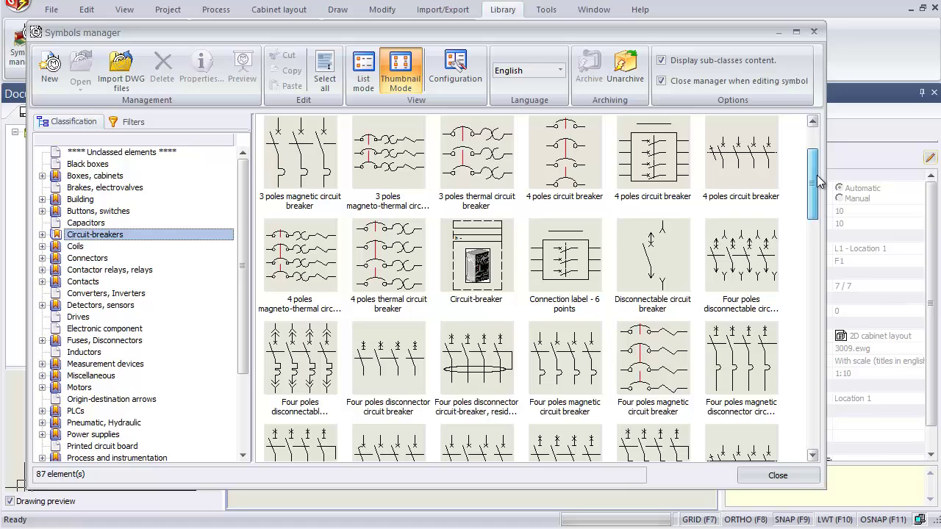
click(458, 294)
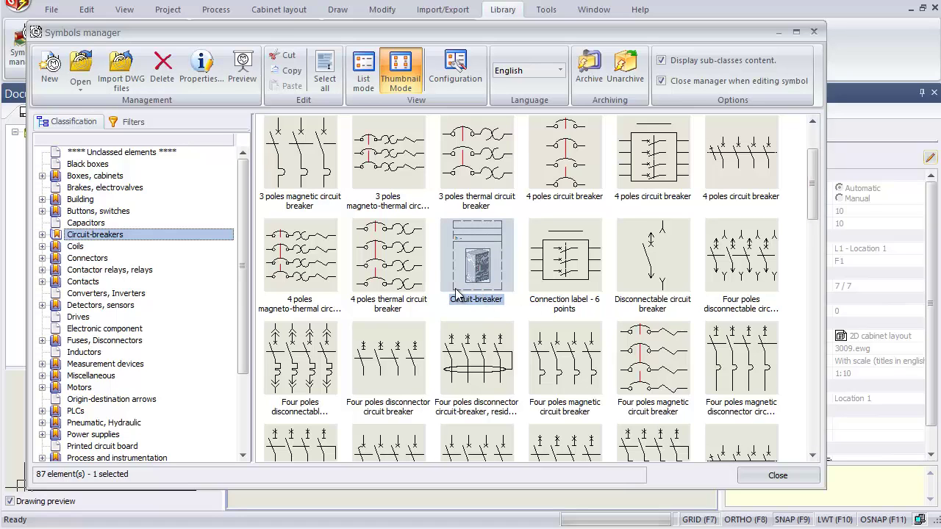
click(121, 294)
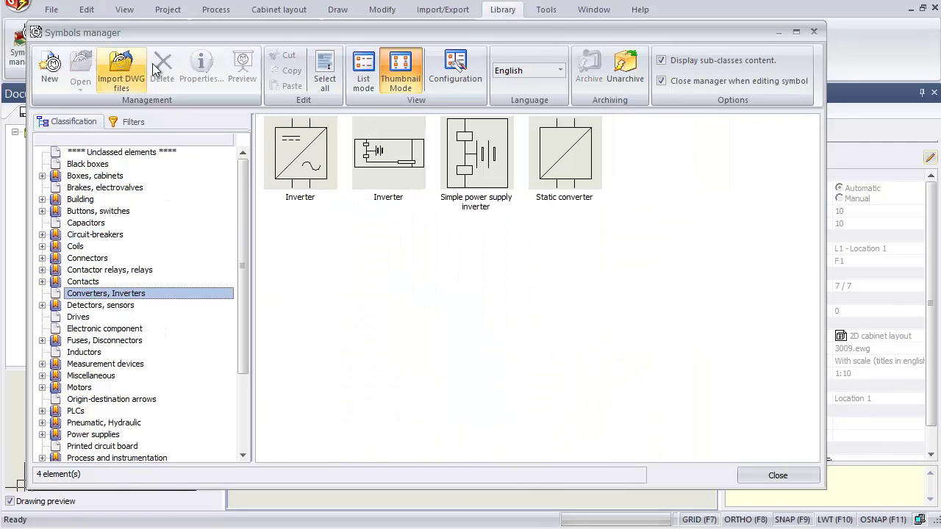
click(812, 33)
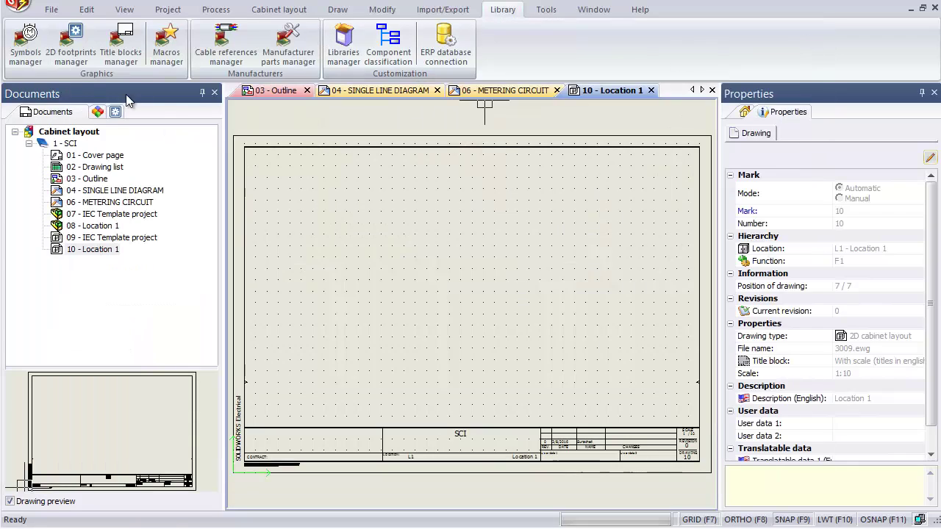
Step: Open the 2D footprints manager and select the Building classification
click(81, 61)
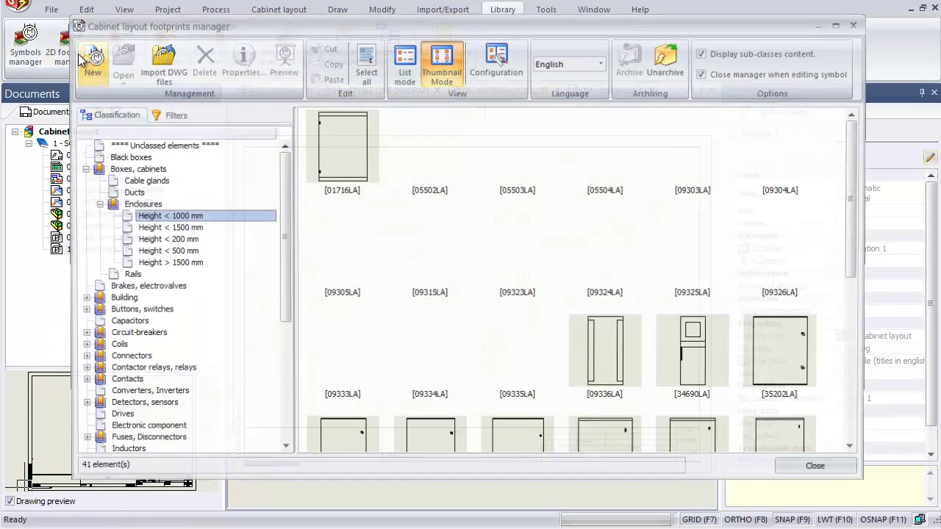
click(131, 299)
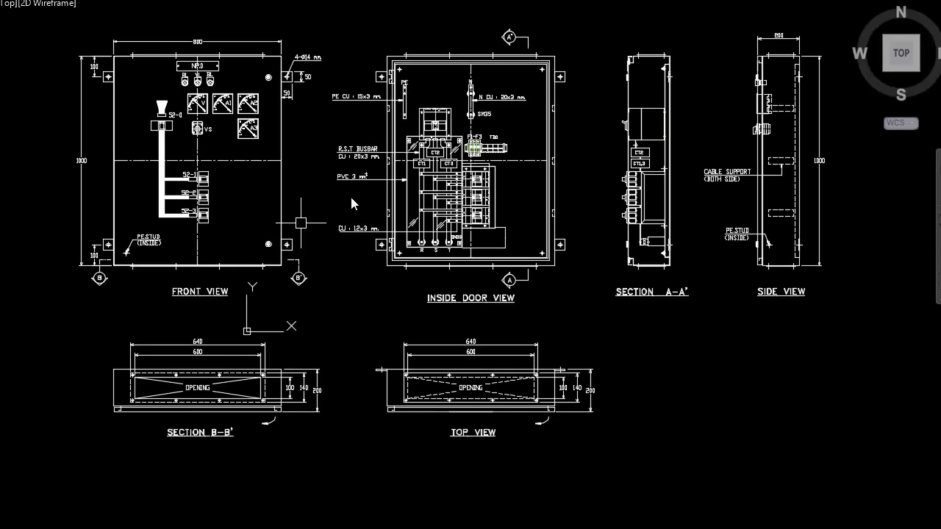
Step: In AutoCAD, zoom and pan to frame the 800 × 1000 front view and its 800 dimension
click(593, 27)
click(612, 58)
scroll(430, 230, up, 1)
scroll(246, 279, up, 2)
scroll(246, 280, down, 1)
scroll(246, 283, down, 1)
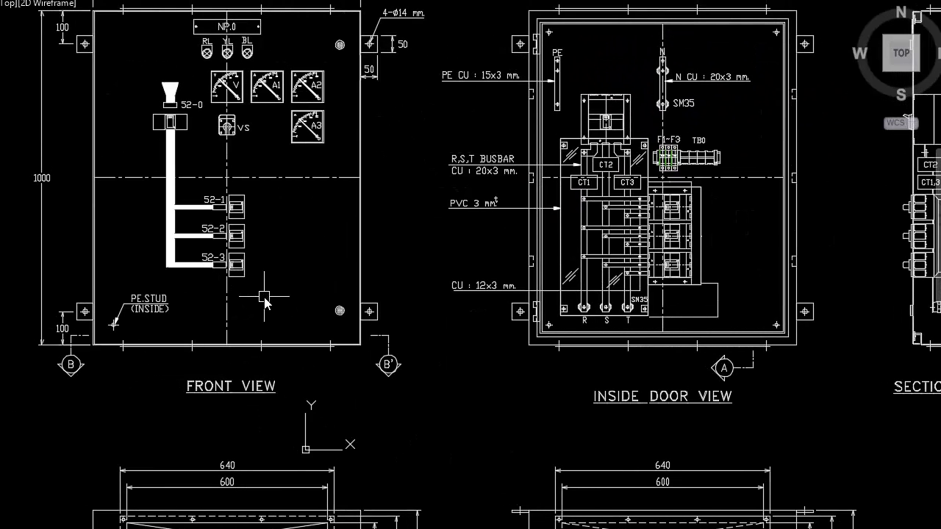
scroll(263, 298, down, 2)
scroll(219, 242, up, 2)
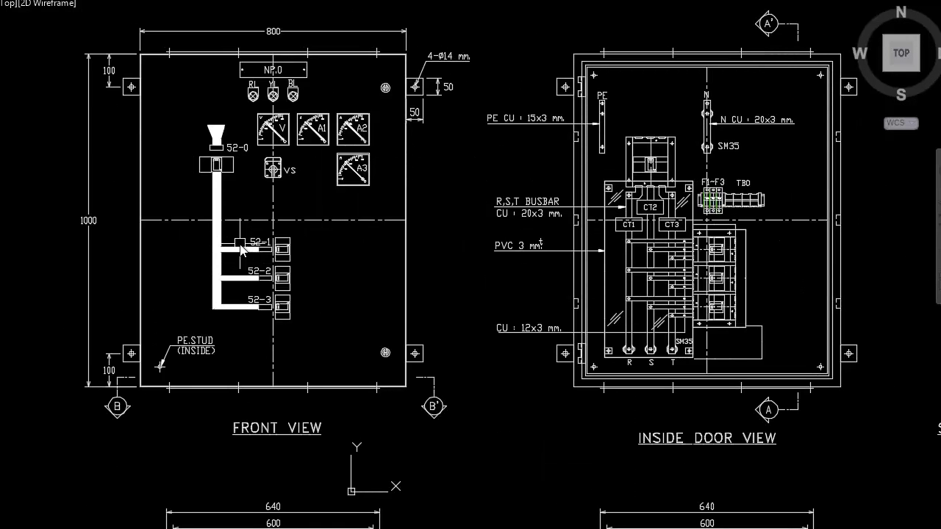
scroll(126, 247, down, 1)
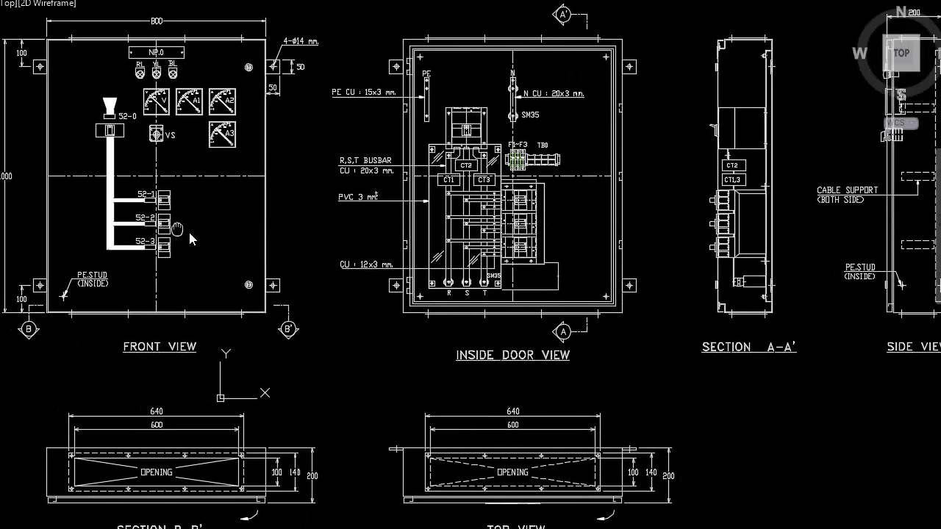
scroll(188, 229, up, 1)
scroll(126, 254, up, 1)
middle_drag(126, 255, 147, 294)
scroll(147, 294, down, 1)
scroll(189, 227, up, 1)
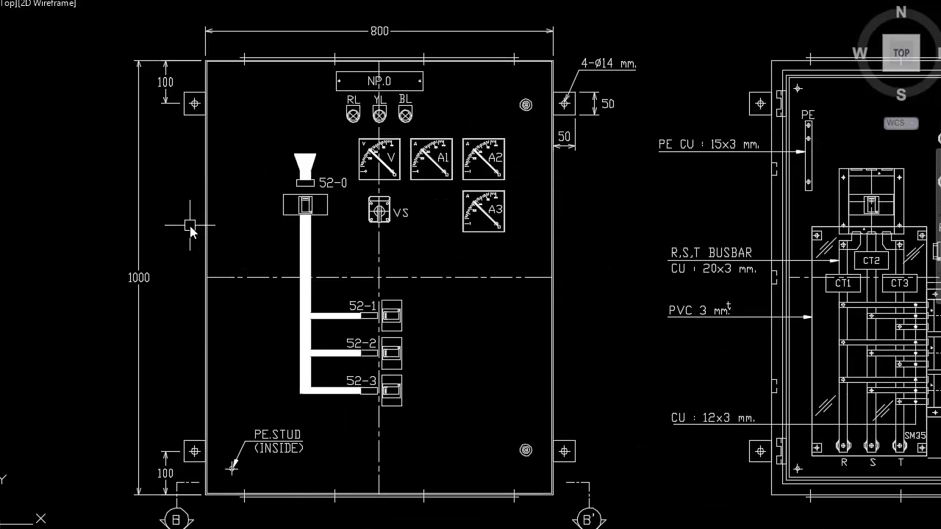
Step: Add a vertical 1000 linear dimension along the front view panel's left edge
text(dli)
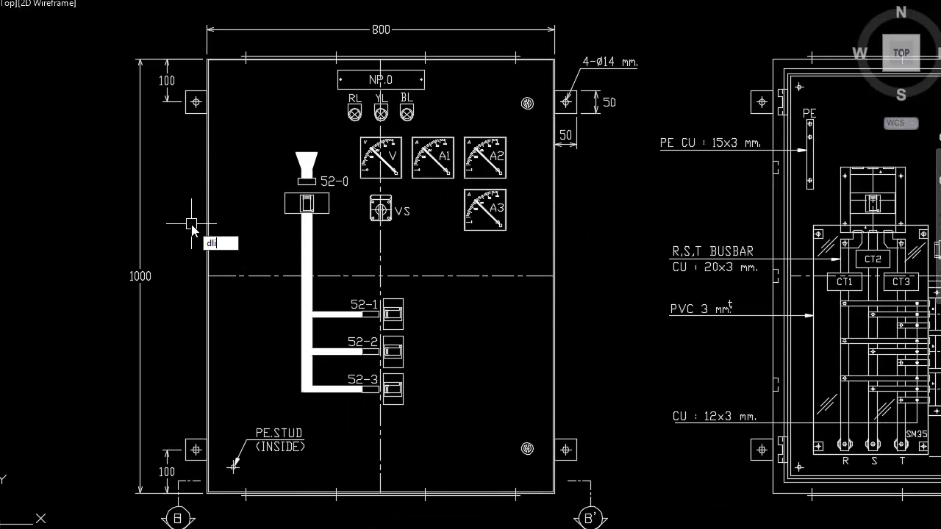
key(Return)
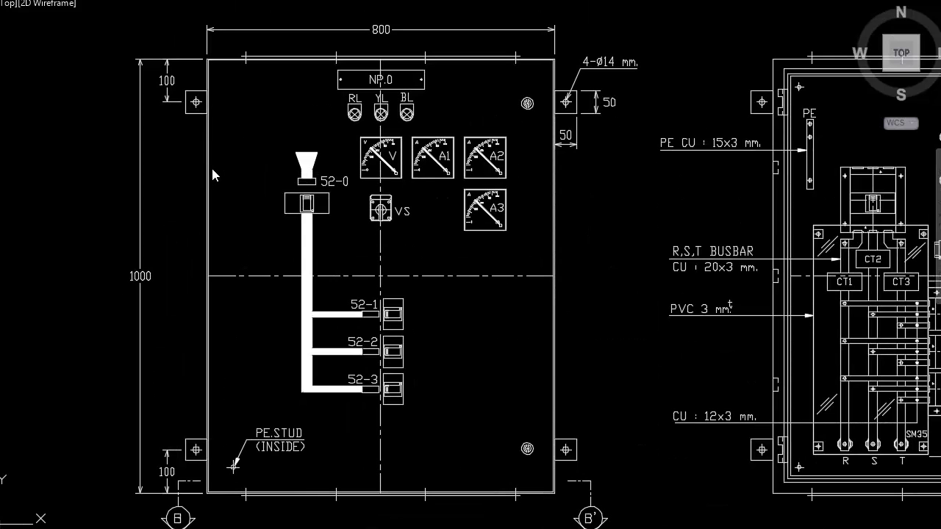
key(Return)
scroll(204, 64, up, 2)
scroll(201, 66, up, 4)
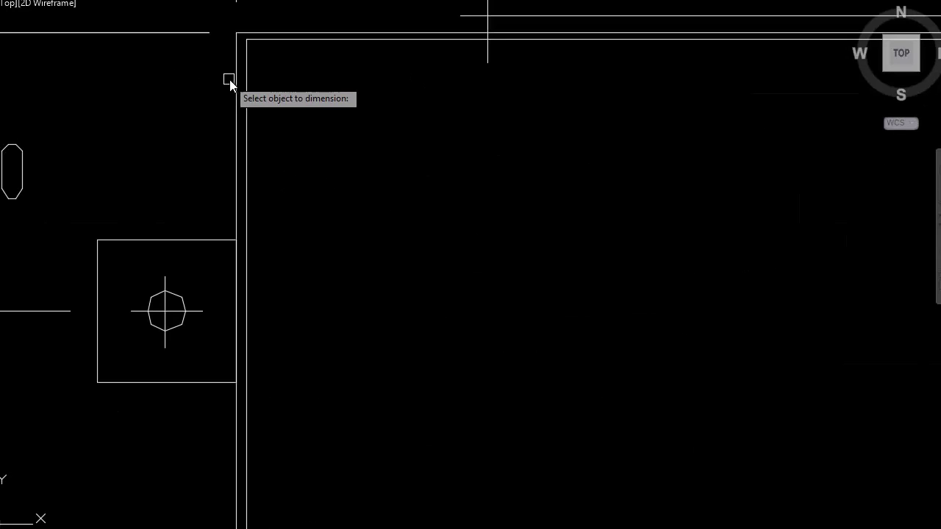
click(231, 81)
scroll(199, 89, down, 2)
scroll(200, 96, down, 3)
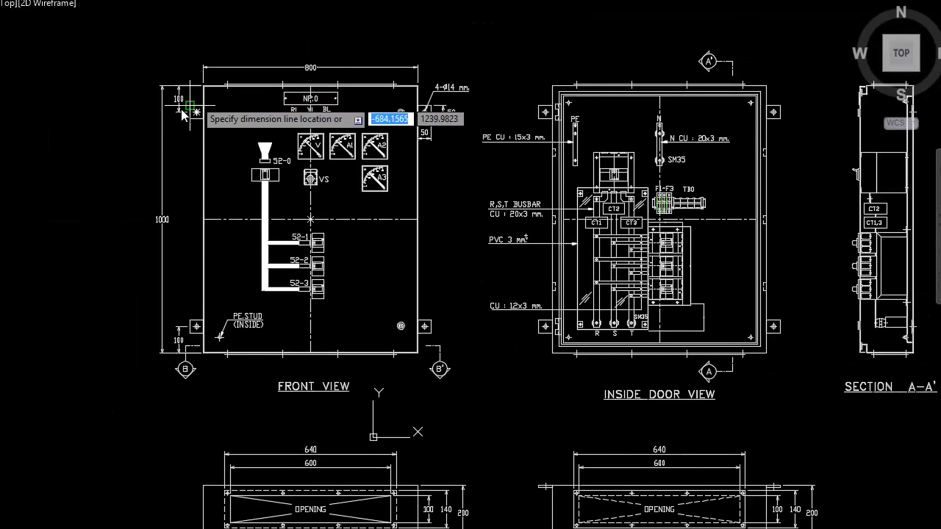
click(162, 169)
Step: Check and deselect the 1000 dimension, then frame the front, inside door and section views
scroll(130, 227, up, 5)
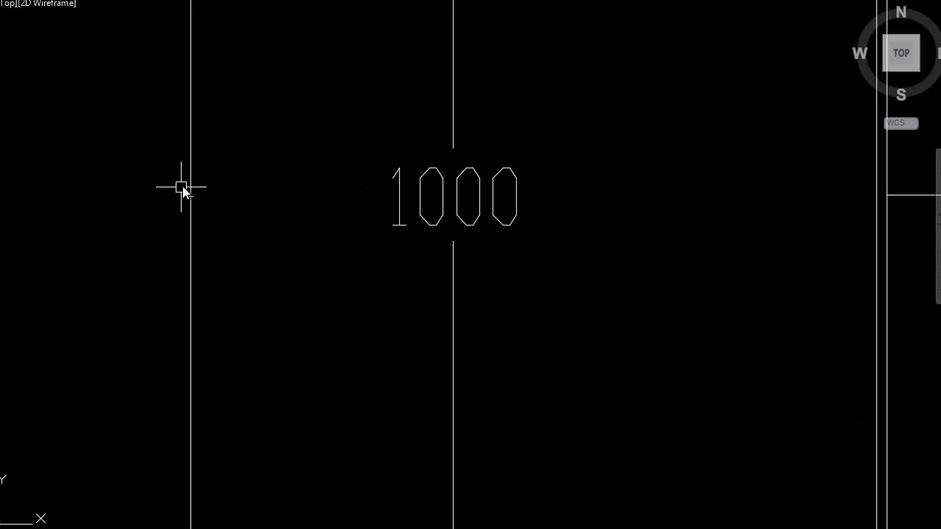
scroll(182, 189, up, 4)
scroll(274, 330, up, 2)
scroll(261, 337, down, 2)
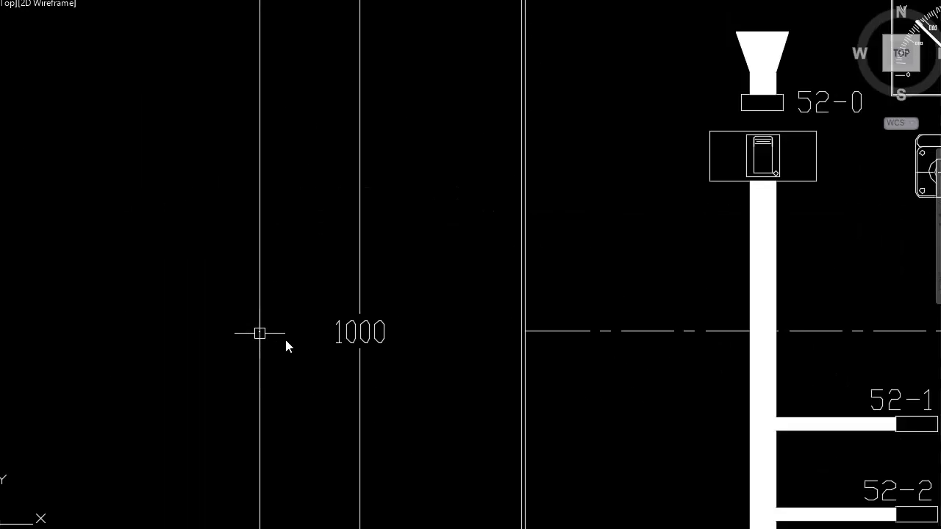
scroll(286, 343, down, 1)
scroll(196, 306, down, 4)
click(194, 279)
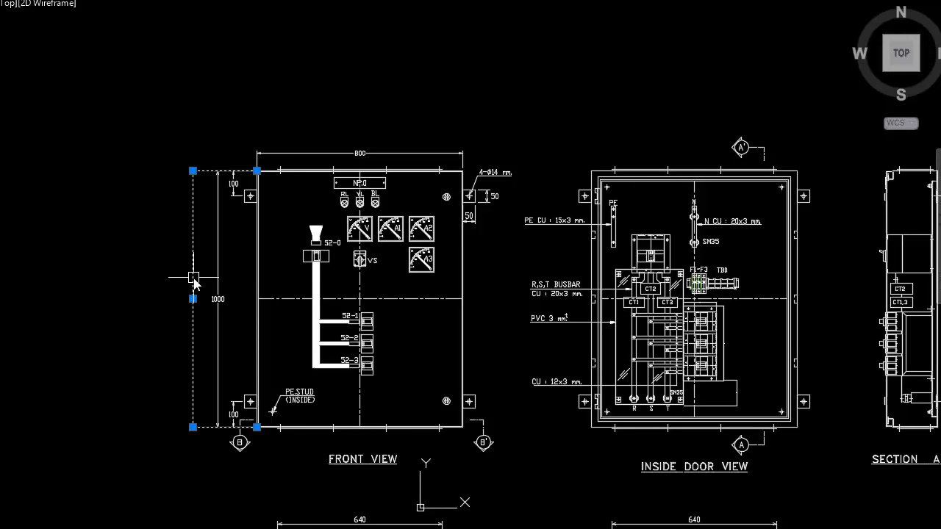
key(Escape)
scroll(220, 272, up, 2)
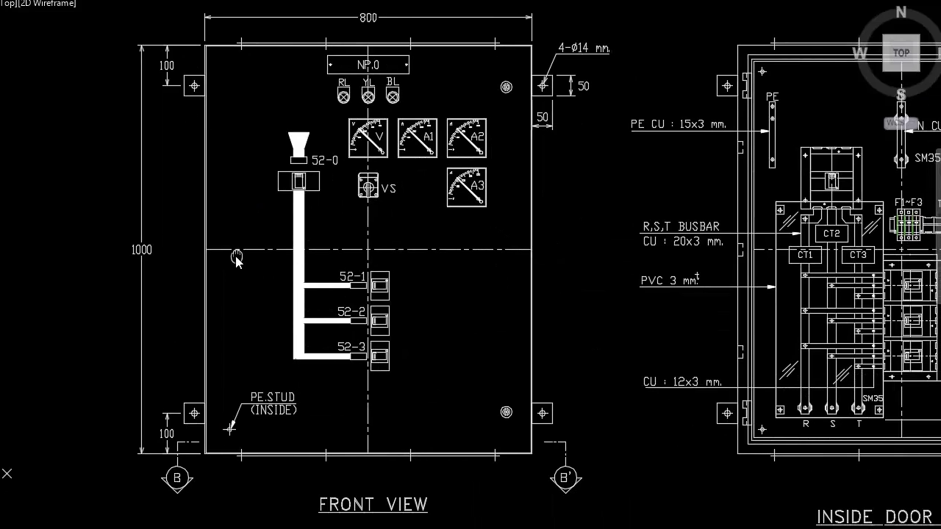
scroll(330, 264, down, 2)
middle_drag(473, 269, 438, 258)
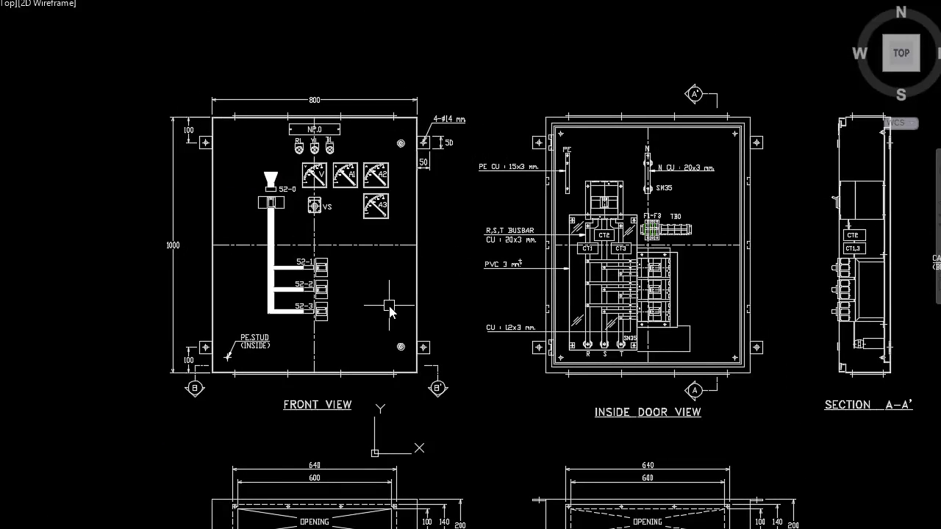
Step: Pan and zoom around the 800x1000 inside-panel outline in AutoCAD to inspect its mounting holes
scroll(355, 282, up, 2)
scroll(357, 283, down, 2)
scroll(346, 276, down, 2)
scroll(344, 284, up, 2)
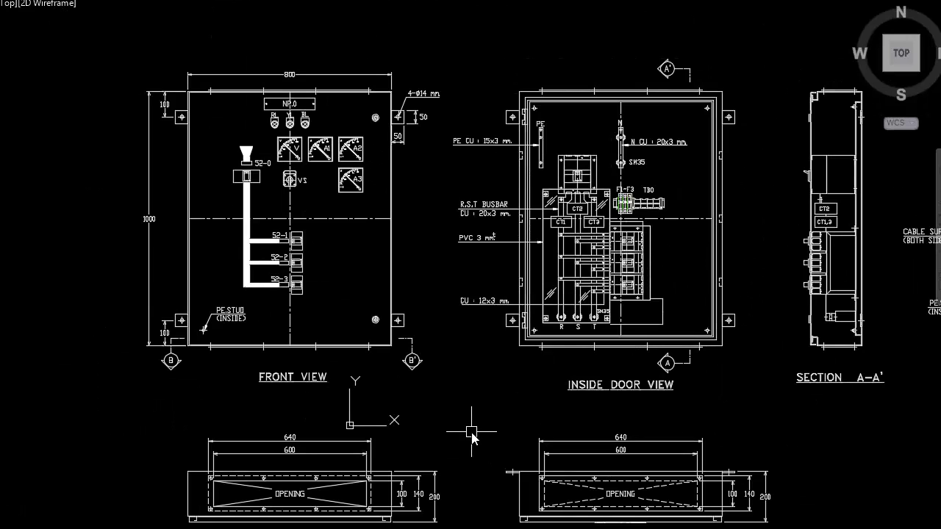
middle_drag(452, 310, 414, 291)
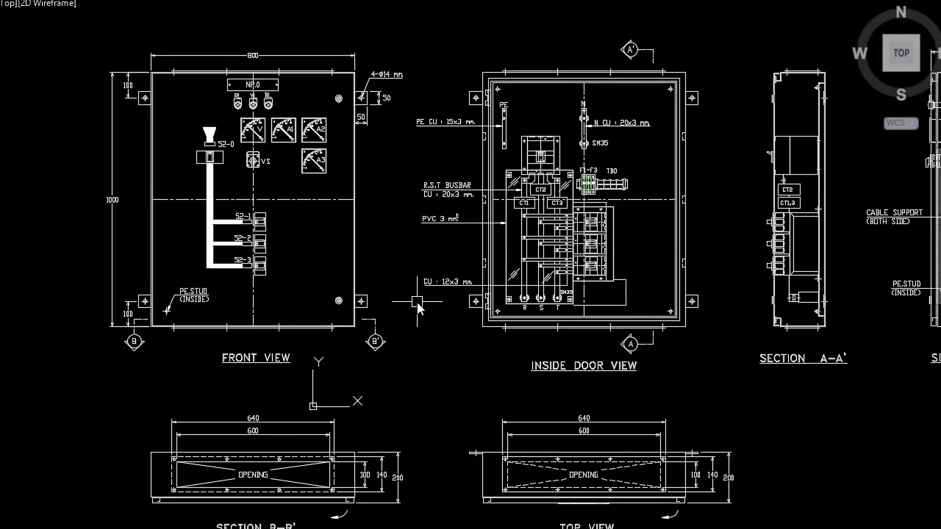
middle_drag(420, 304, 403, 302)
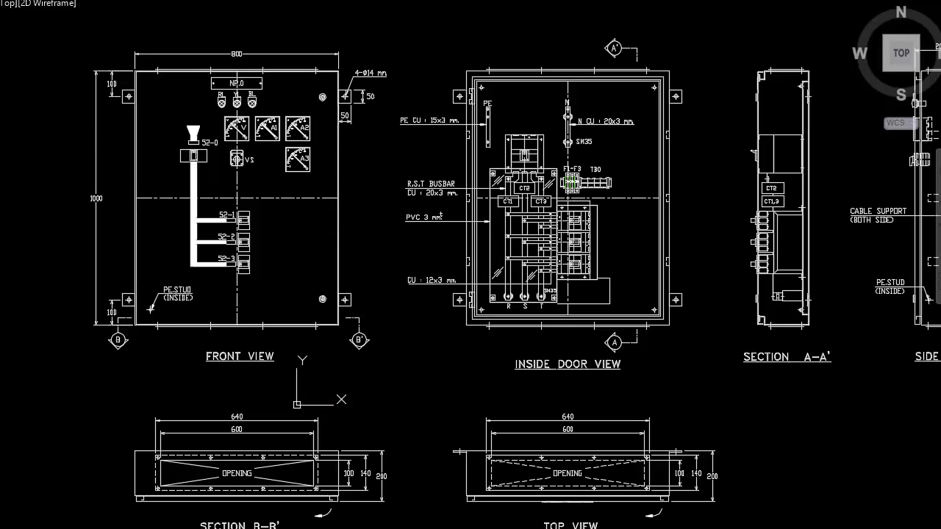
scroll(277, 108, up, 10)
scroll(450, 243, down, 4)
scroll(409, 262, up, 2)
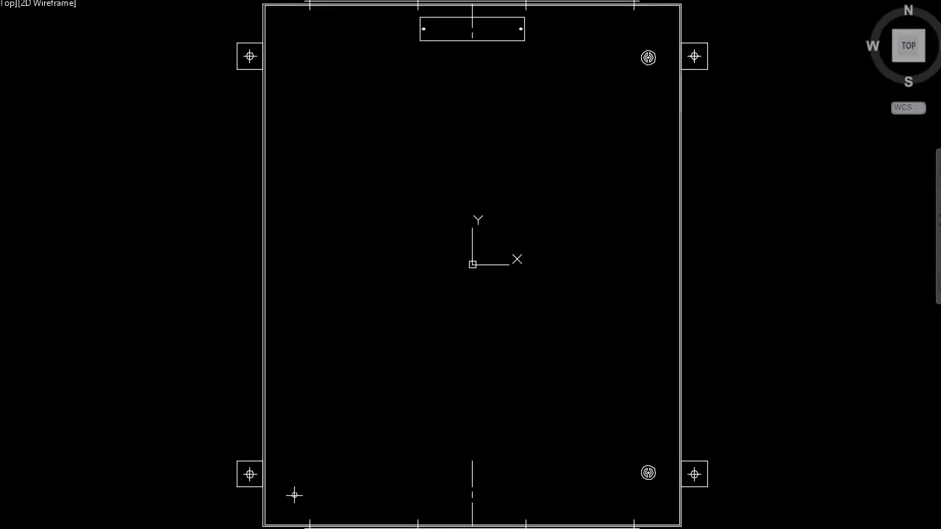
middle_drag(585, 210, 528, 218)
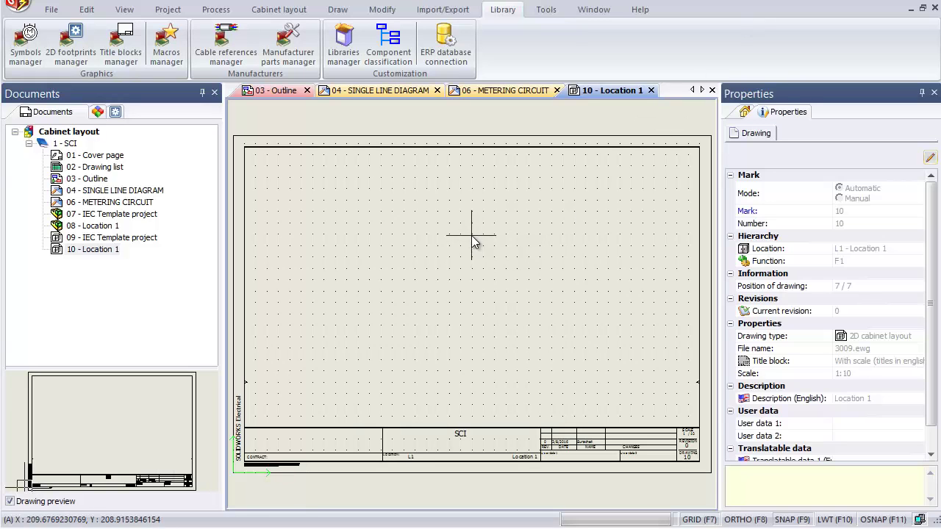
Step: Open the cabinet layout footprints library and make its window taller
click(484, 227)
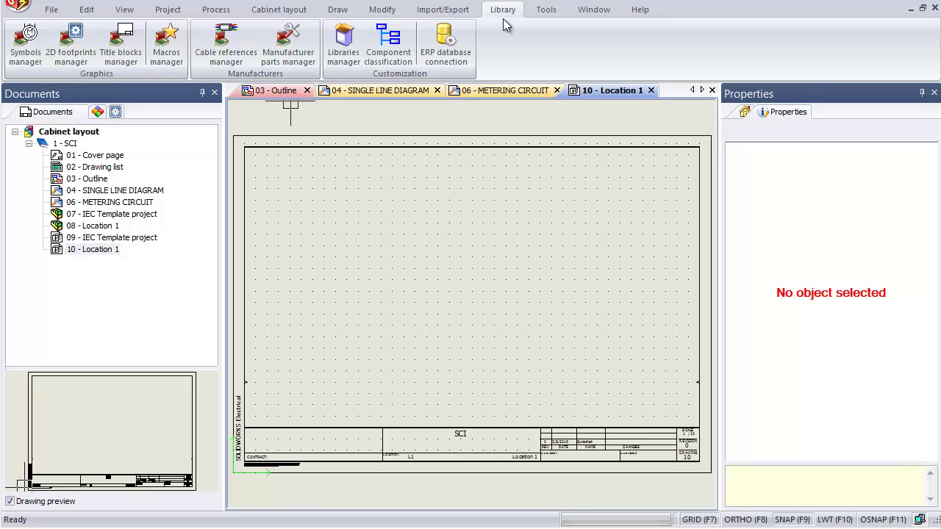
click(74, 50)
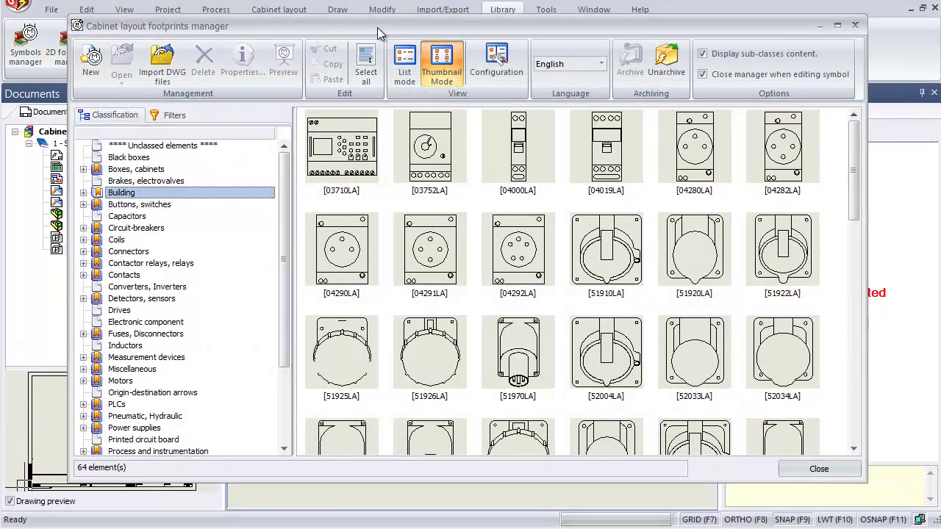
drag(383, 15, 383, 8)
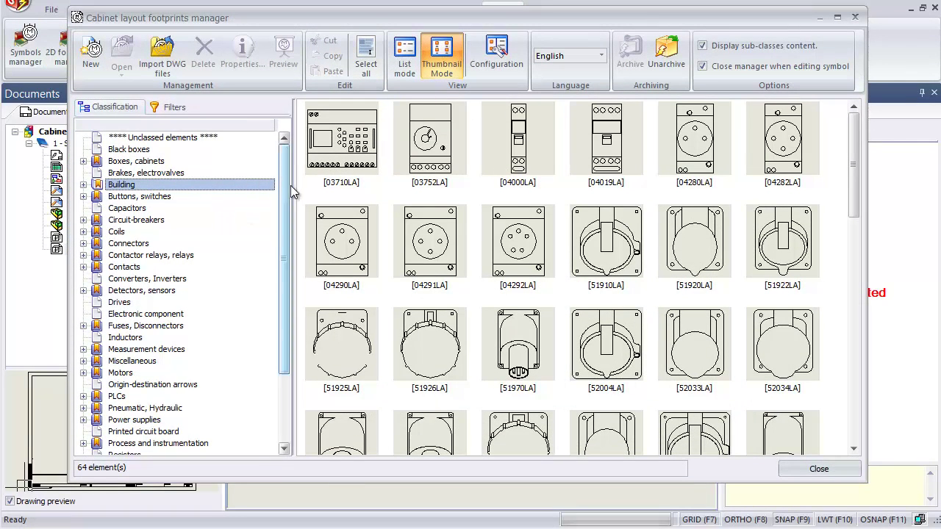
Step: Select Enclosures under Boxes, cabinets and expand it into its height subclasses
click(153, 162)
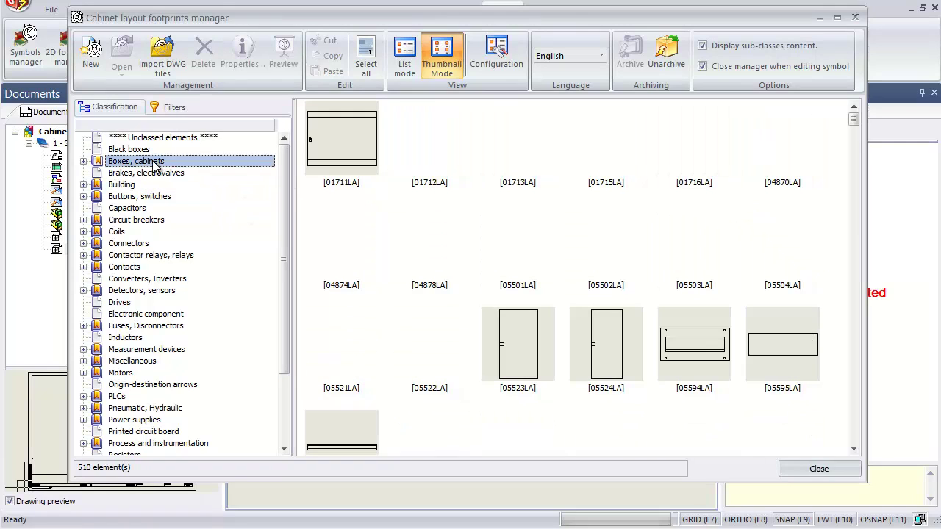
click(83, 162)
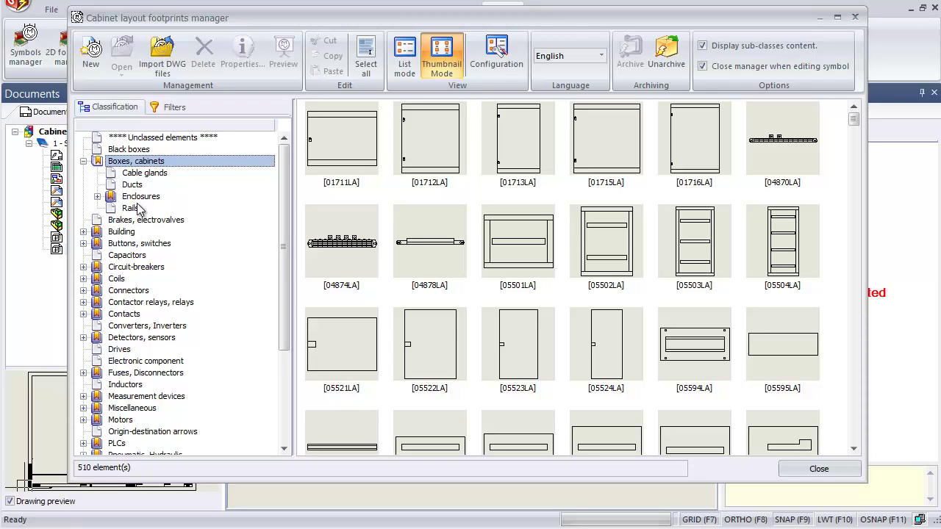
click(143, 197)
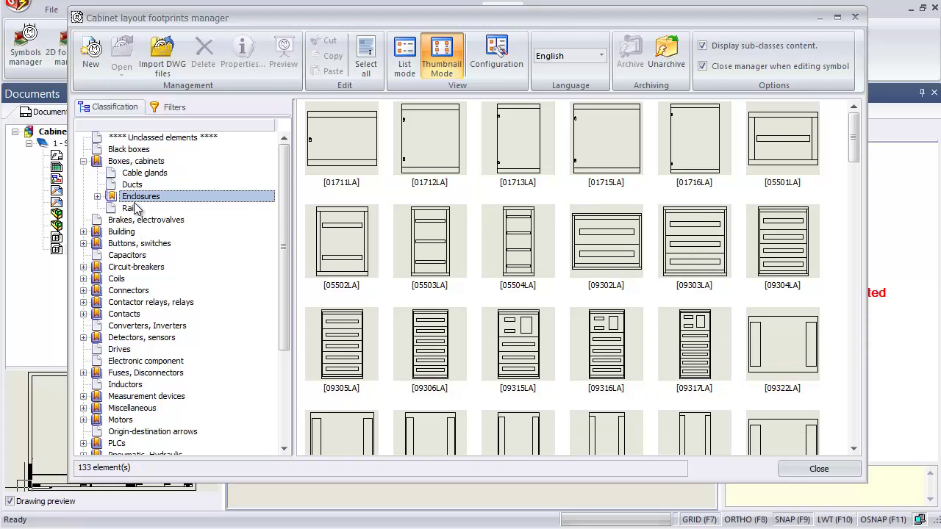
click(97, 196)
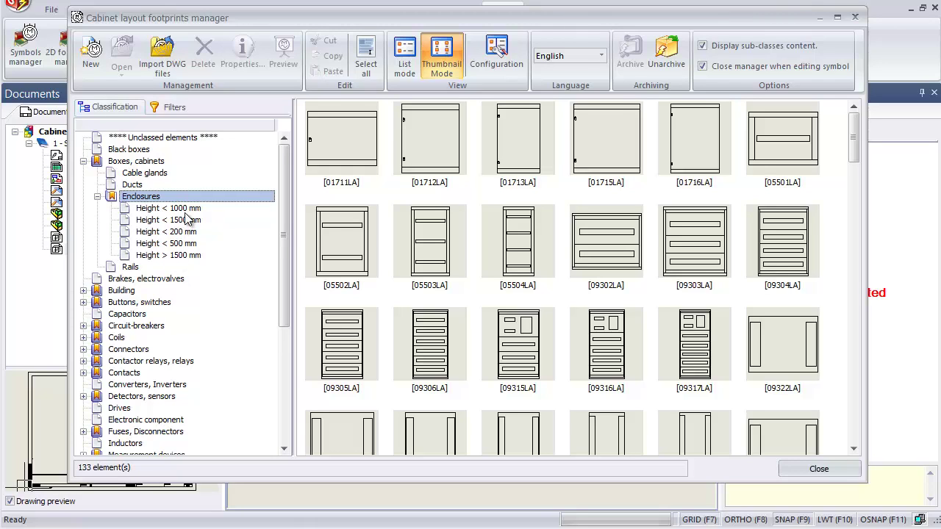
Step: In the Height < 1000 mm enclosures, find and select footprint 35532LA
click(185, 212)
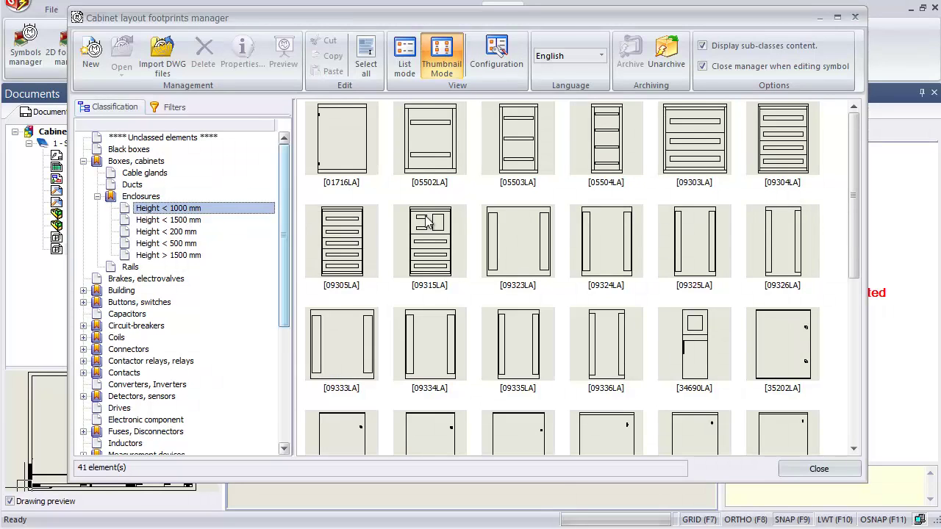
scroll(855, 174, down, 1)
drag(855, 174, 849, 336)
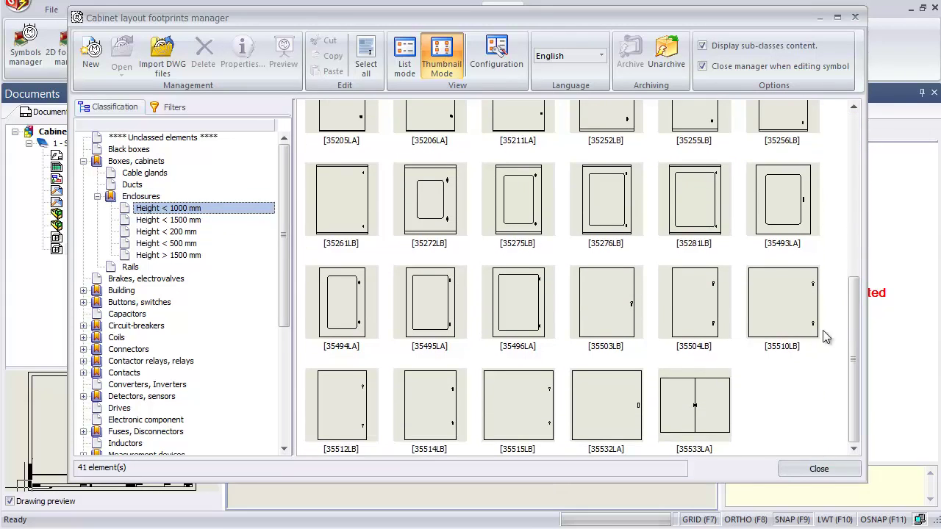
click(593, 404)
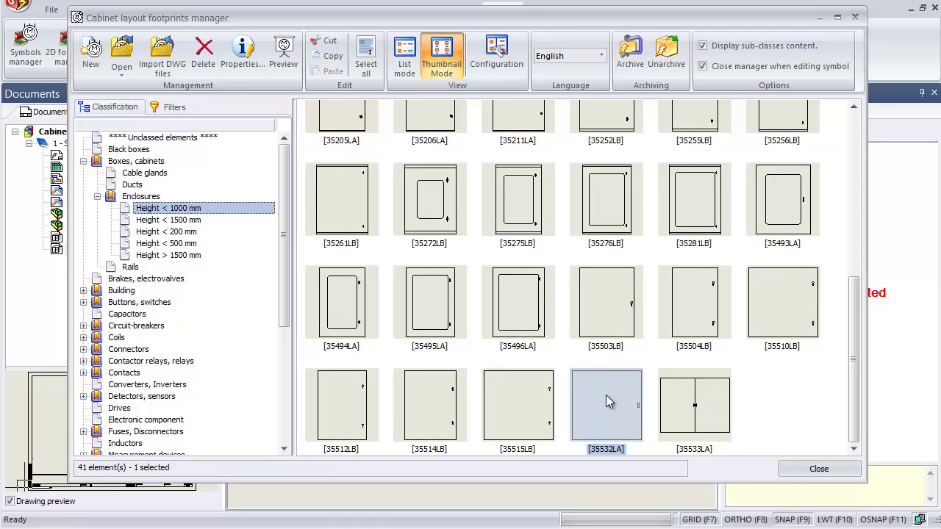
Step: Copy 35532LA and paste it as the new footprint 35532LA+1, then select it
right_click(606, 397)
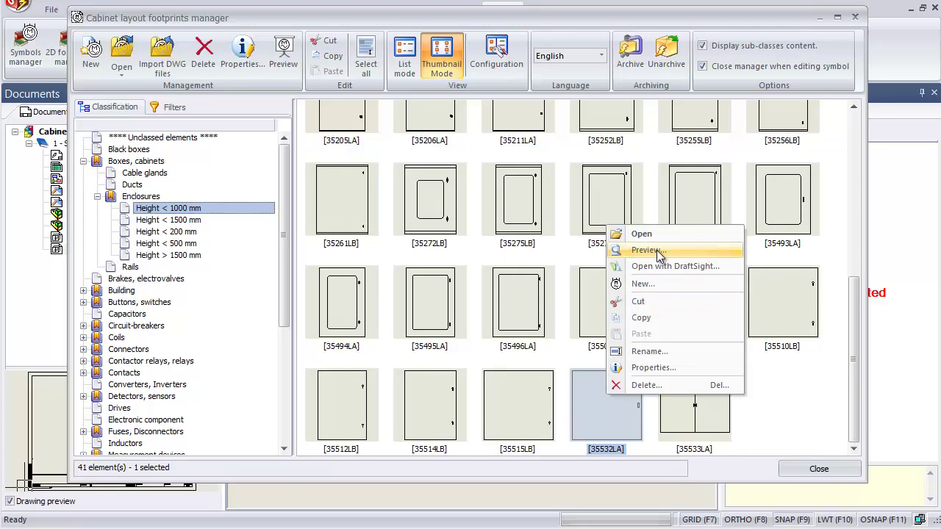
click(652, 323)
click(761, 406)
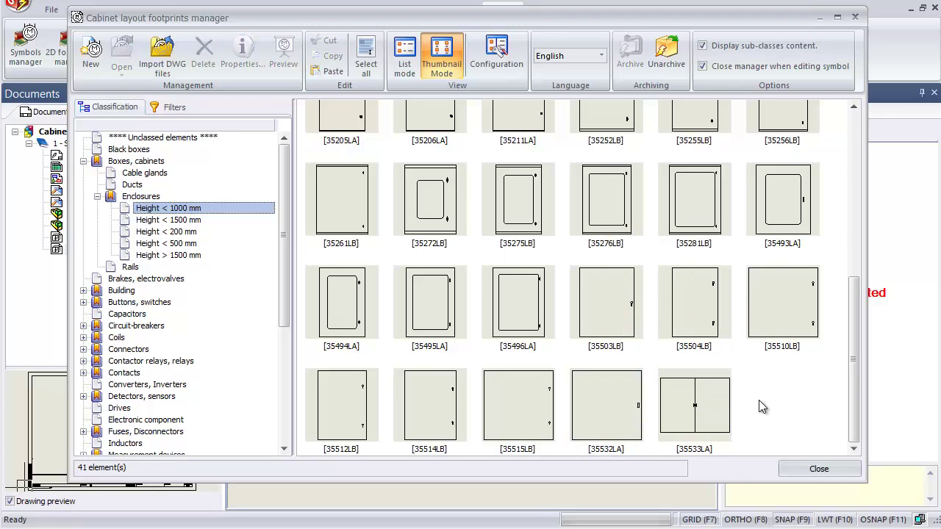
right_click(759, 401)
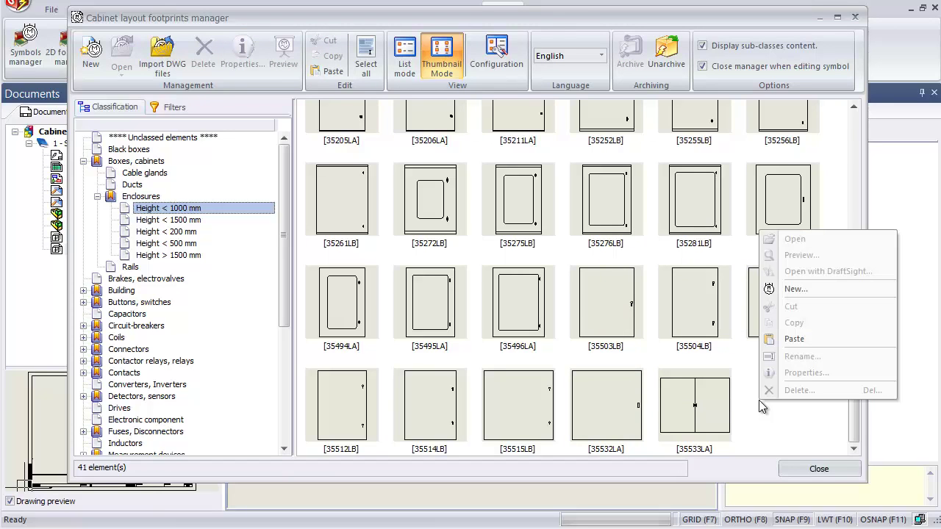
click(792, 339)
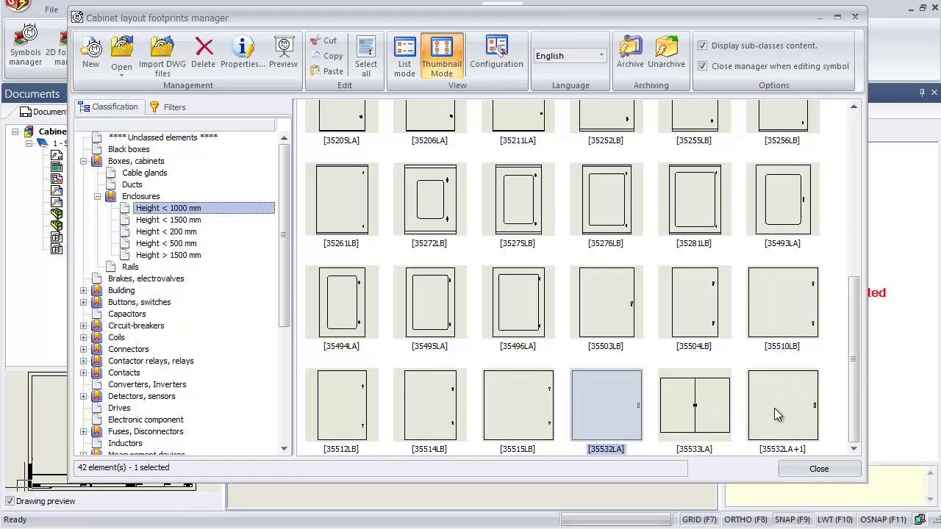
click(776, 408)
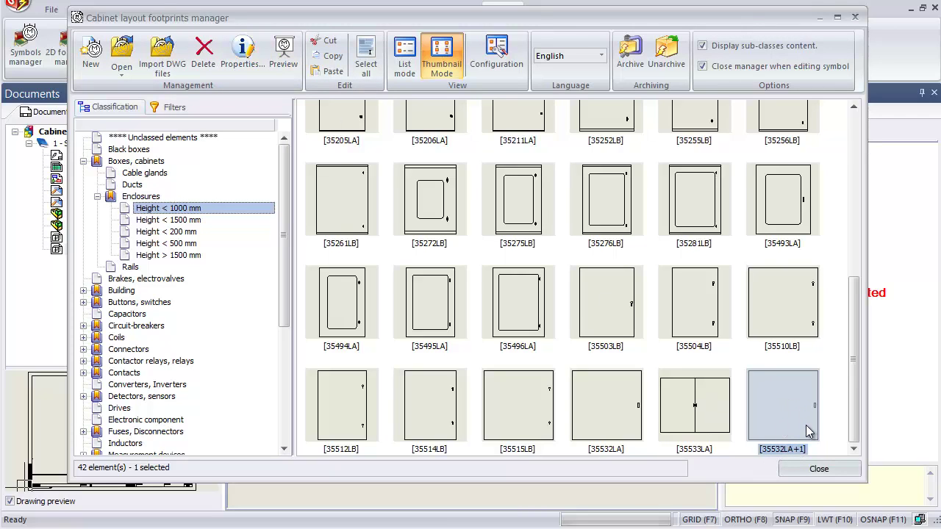
Step: Open the properties of 35532LA+1 and check its Name, leaving it unchanged
click(243, 59)
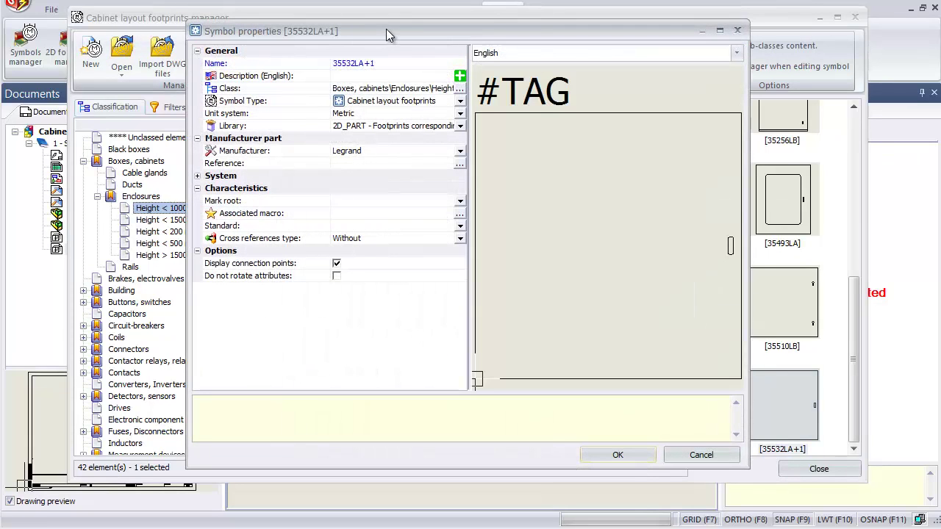
drag(389, 35, 402, 59)
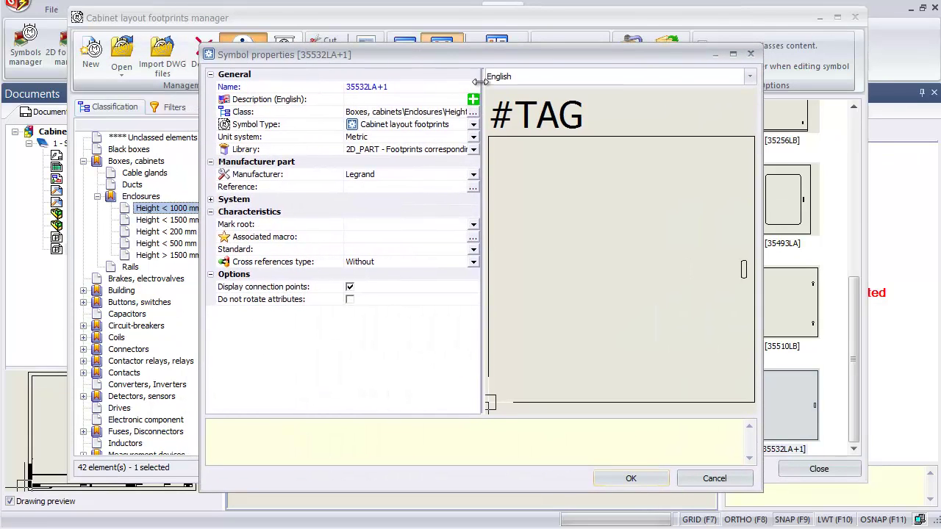
drag(479, 81, 508, 78)
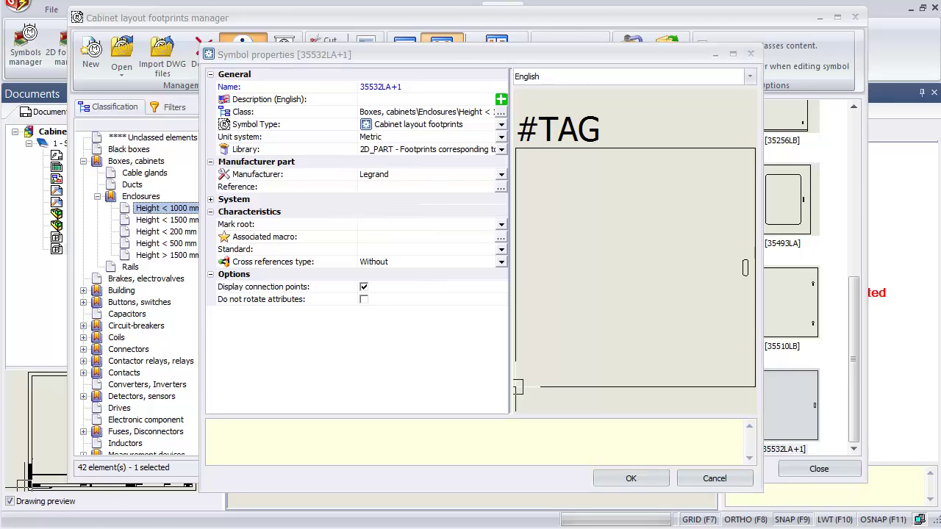
click(447, 62)
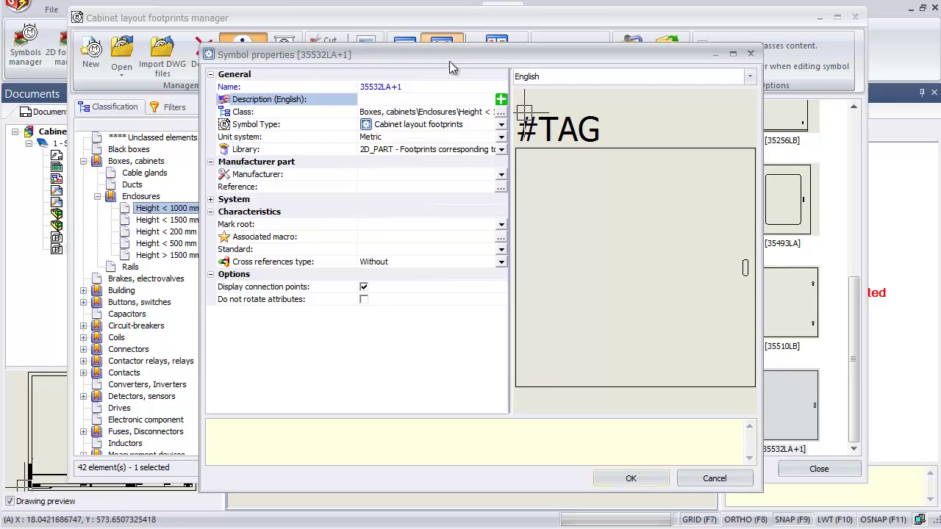
click(415, 88)
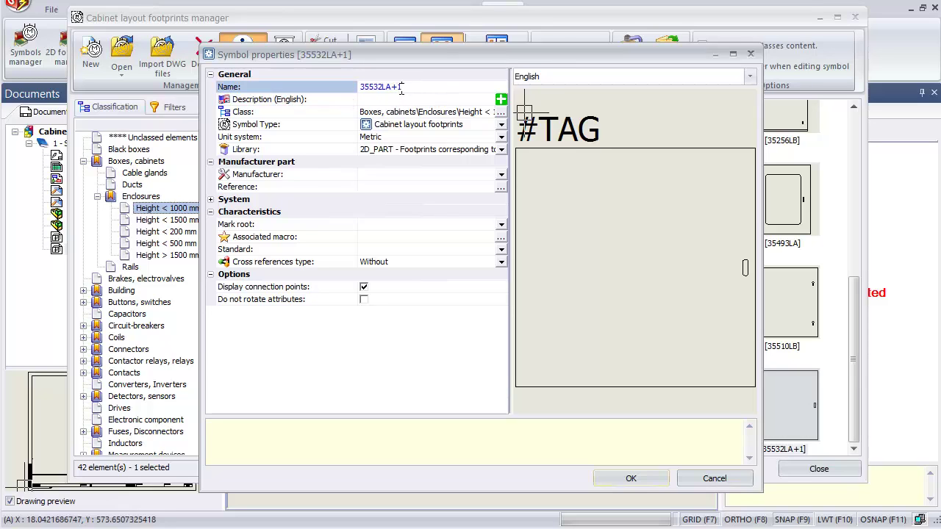
drag(414, 88, 353, 87)
click(407, 89)
drag(621, 56, 584, 54)
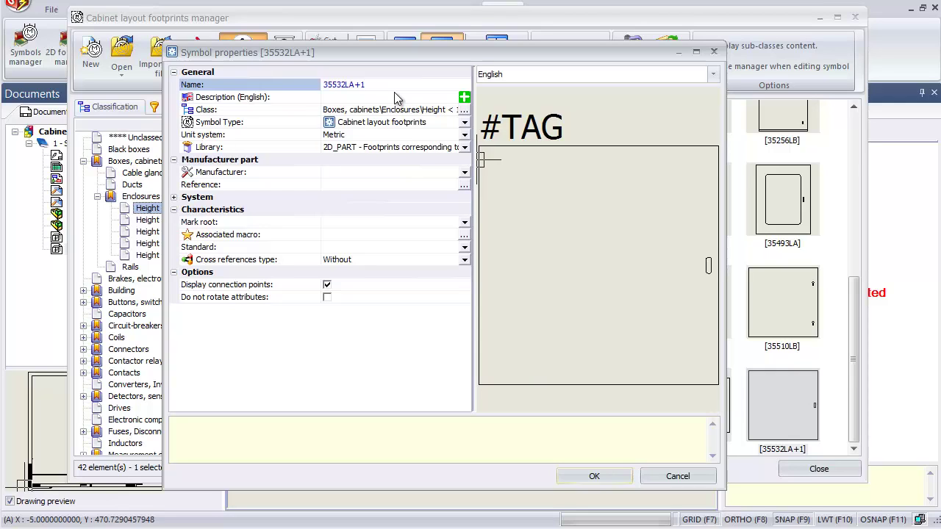
Step: Enter 'Chassis' as the English description
click(334, 100)
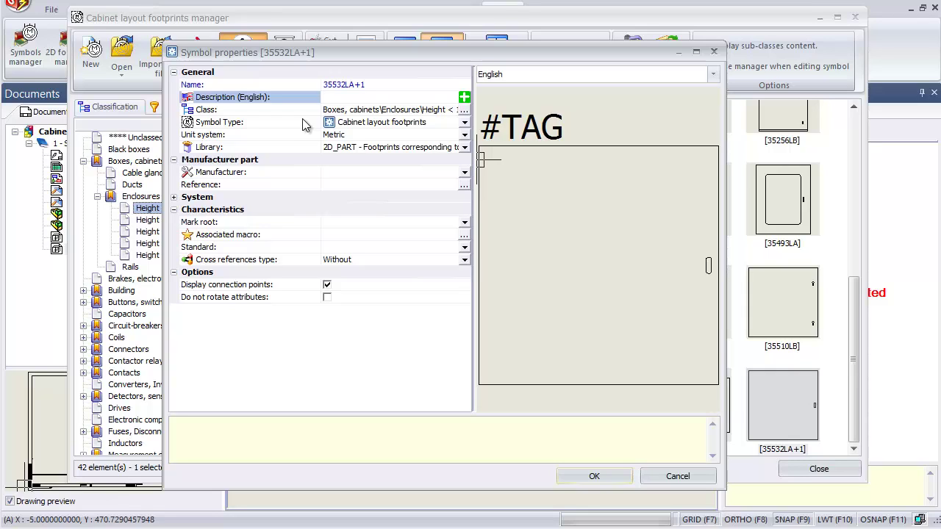
text(Cha)
text(ssis)
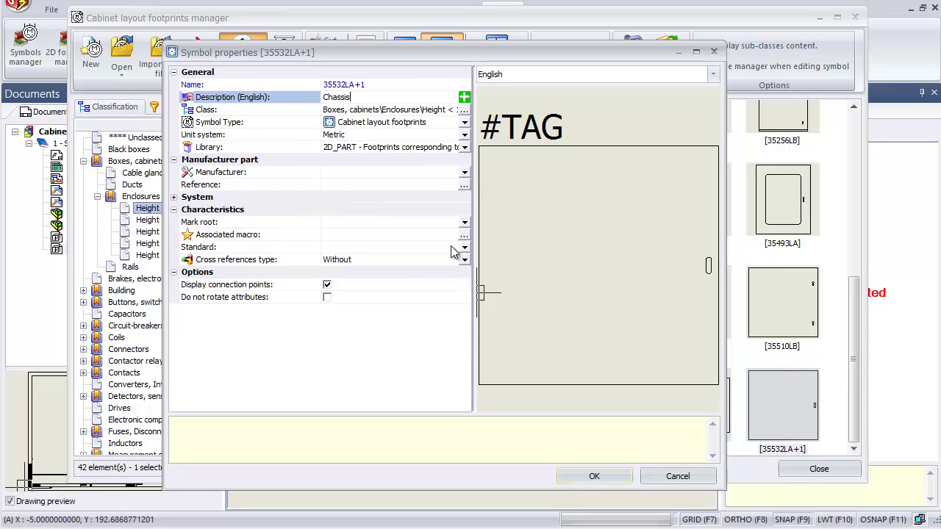
click(352, 174)
Step: Set the footprint's manufacturer to SolidWorks and save the properties with OK
click(465, 174)
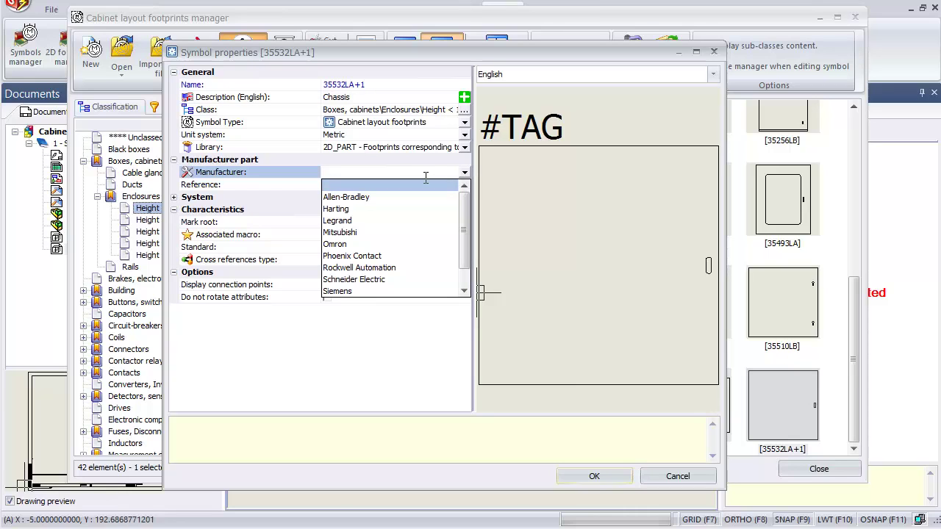
scroll(419, 250, down, 1)
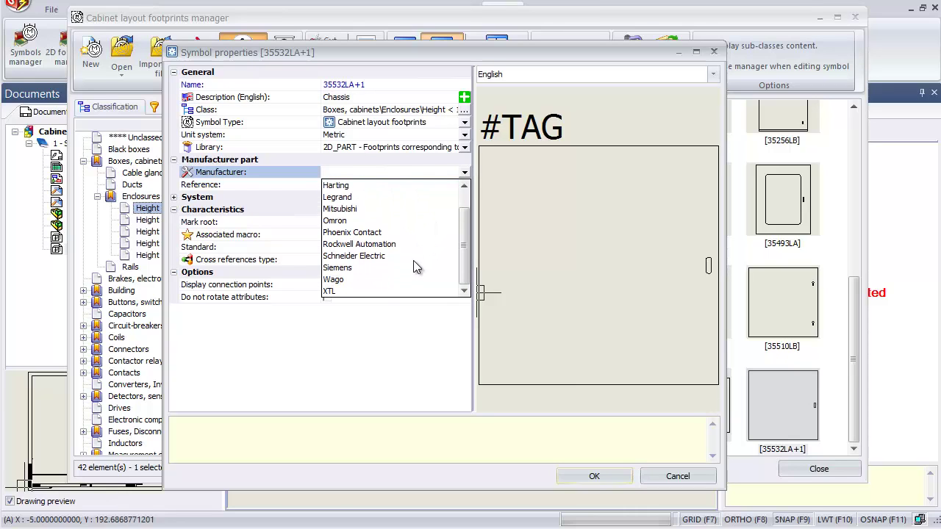
scroll(415, 272, up, 1)
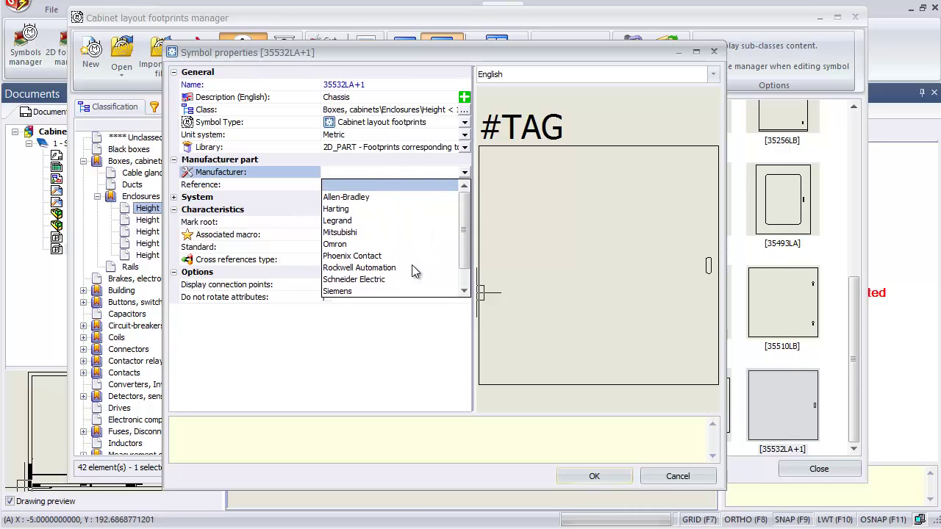
click(372, 176)
text(Soli)
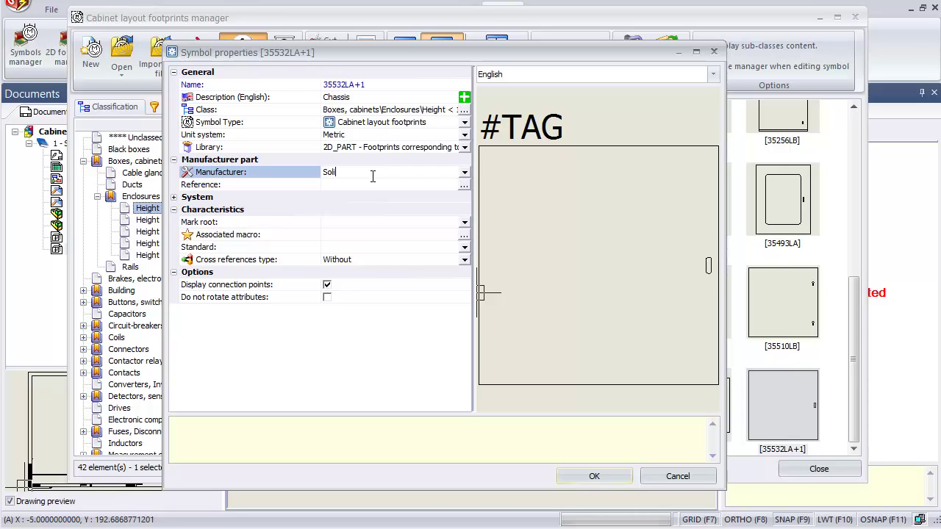
text(dWorks)
click(316, 325)
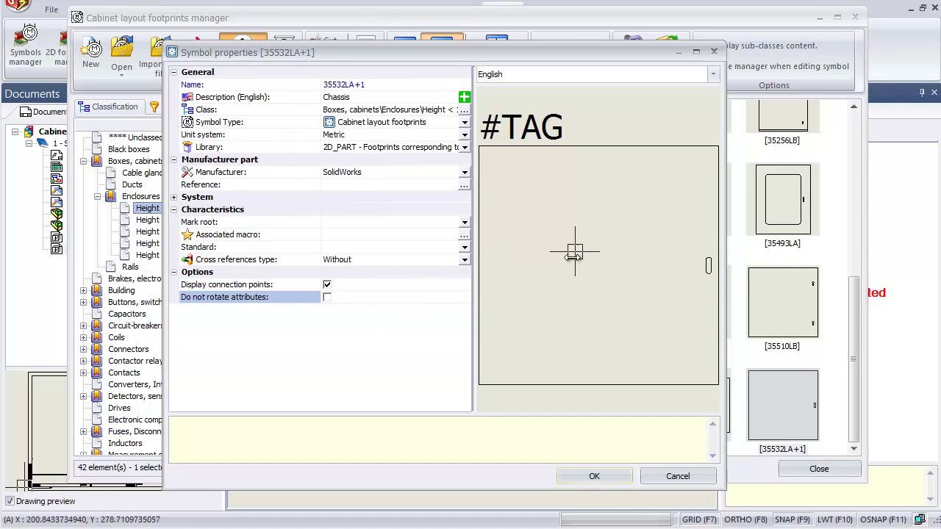
click(624, 481)
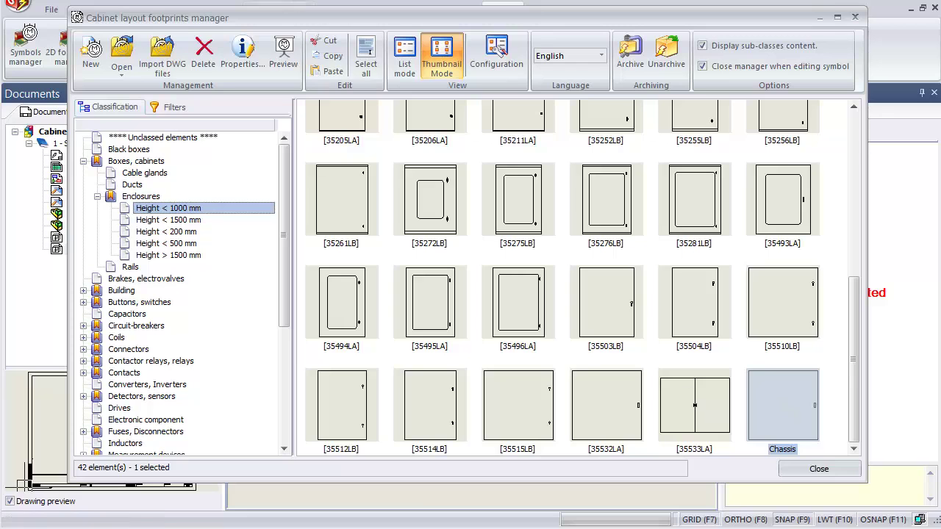
Step: Cancel the DWG symbol import from the RAW-Cabinet-WEB folder and bring up the Chassis footprint's actions
click(163, 55)
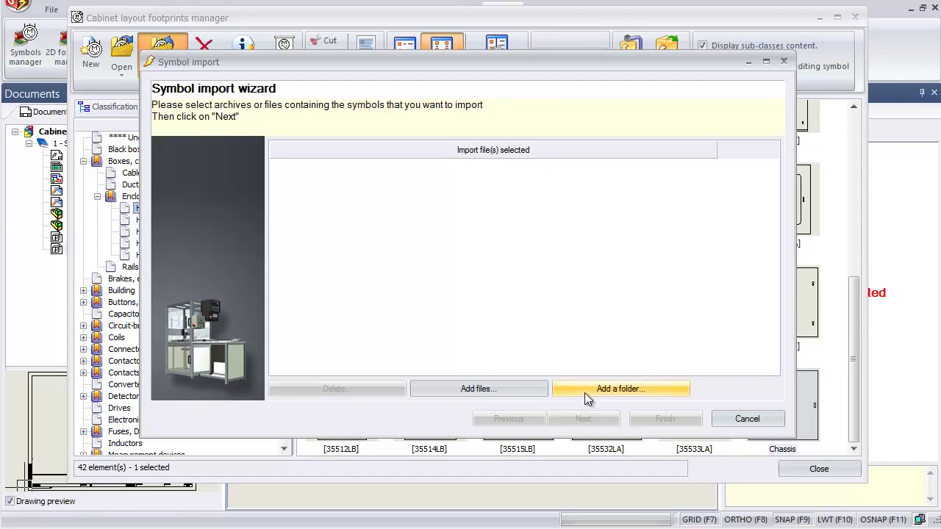
click(522, 390)
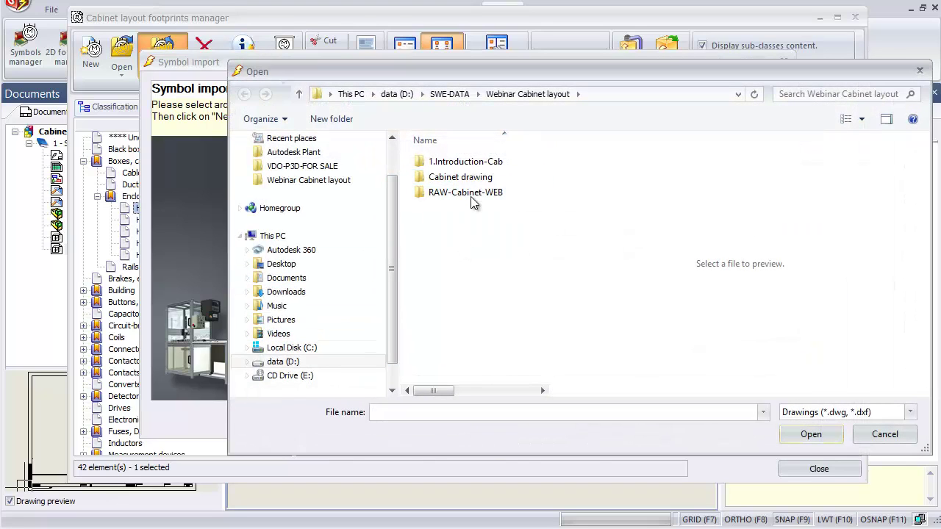
click(474, 178)
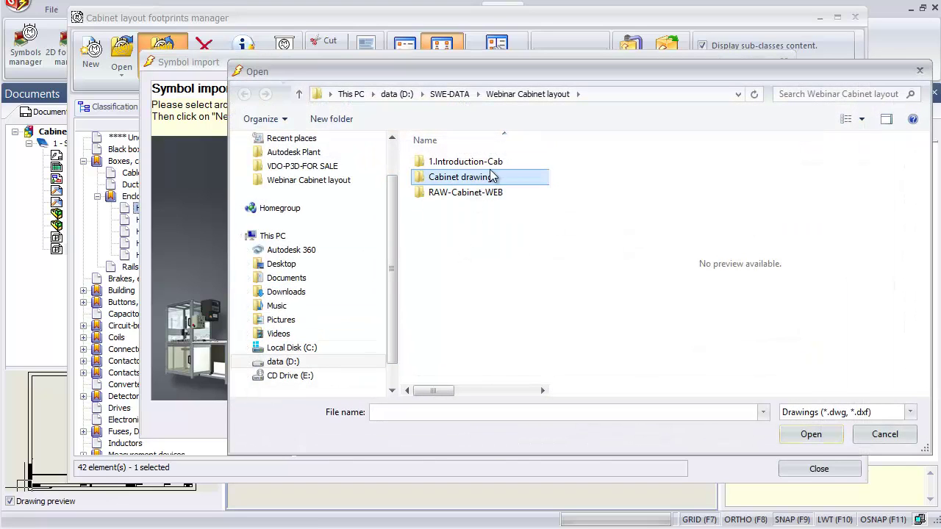
click(488, 193)
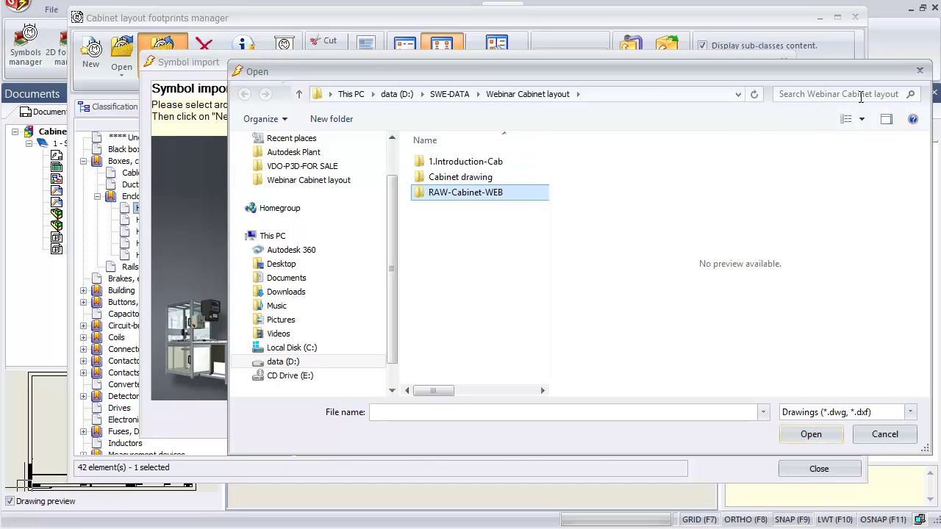
click(920, 69)
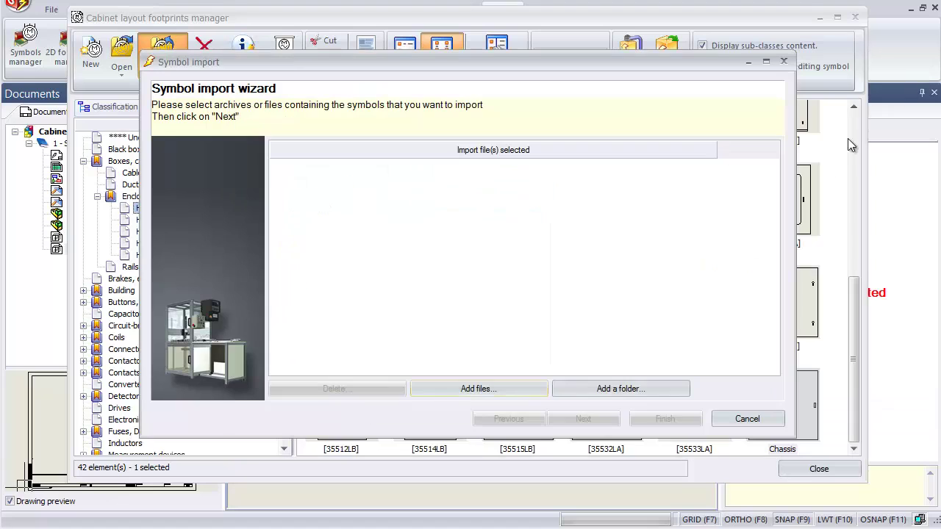
click(783, 61)
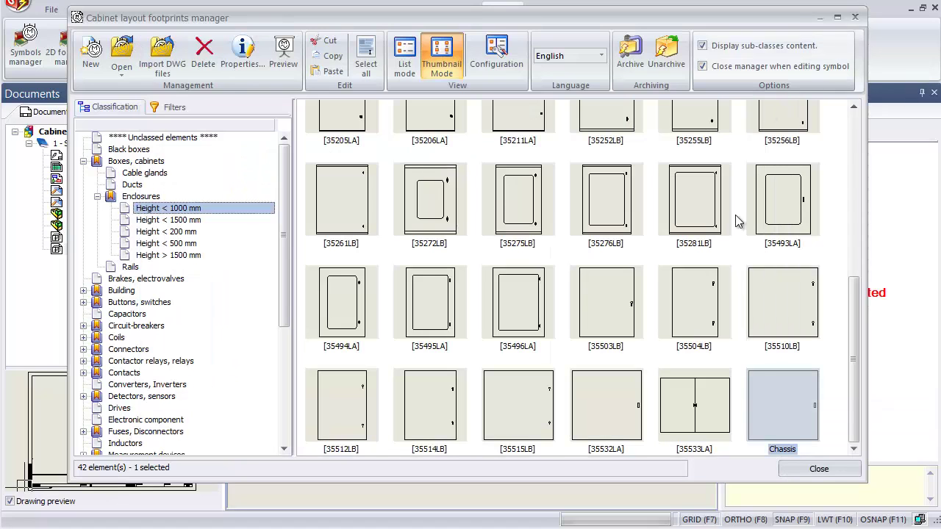
right_click(769, 404)
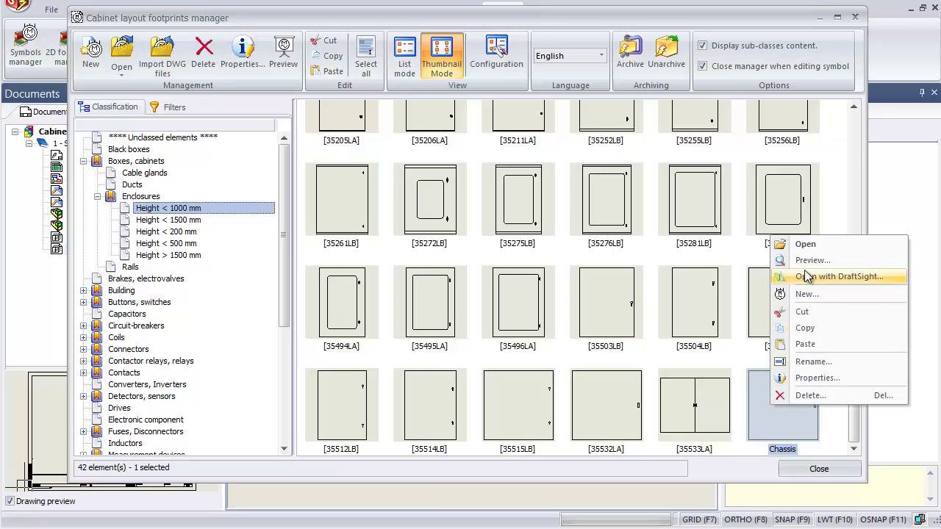
Step: Open the Chassis footprint and erase its rectangle, connection point and leftover left edge line
click(814, 248)
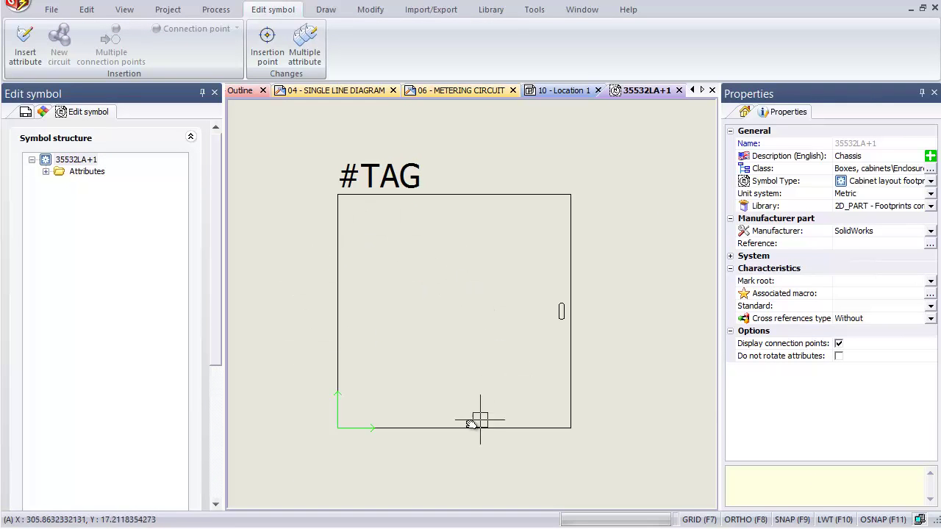
click(610, 450)
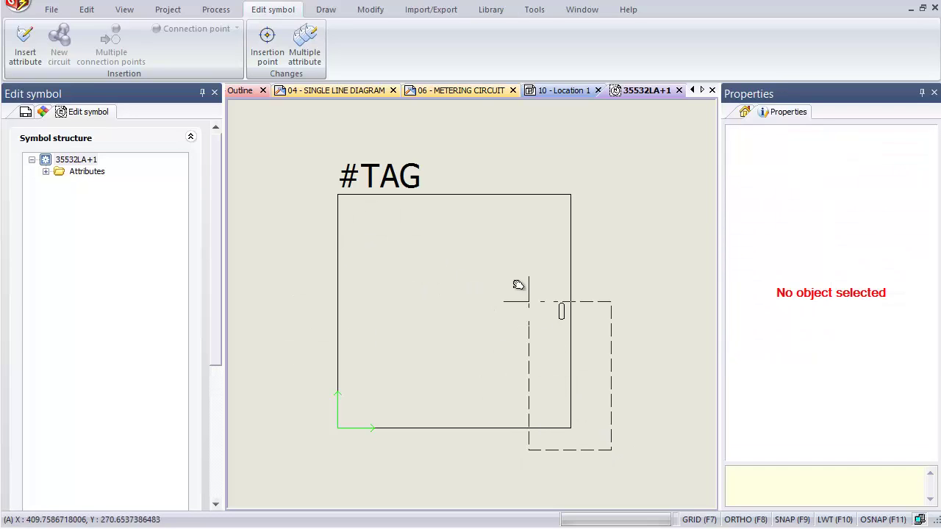
click(471, 189)
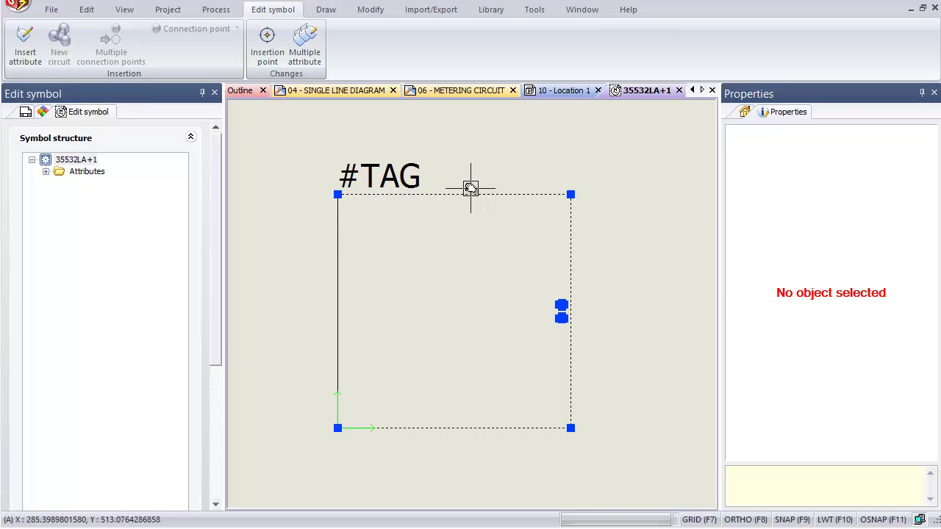
key(Delete)
click(338, 287)
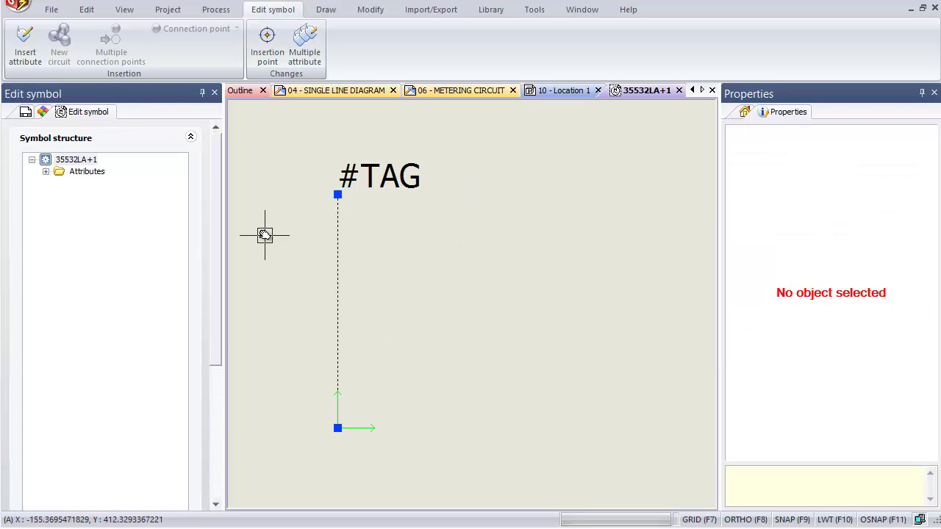
key(Delete)
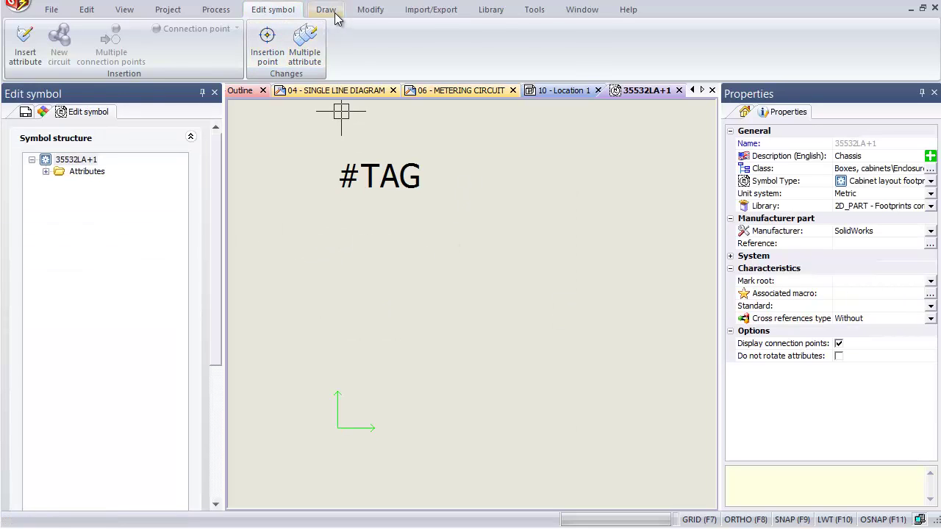
click(329, 10)
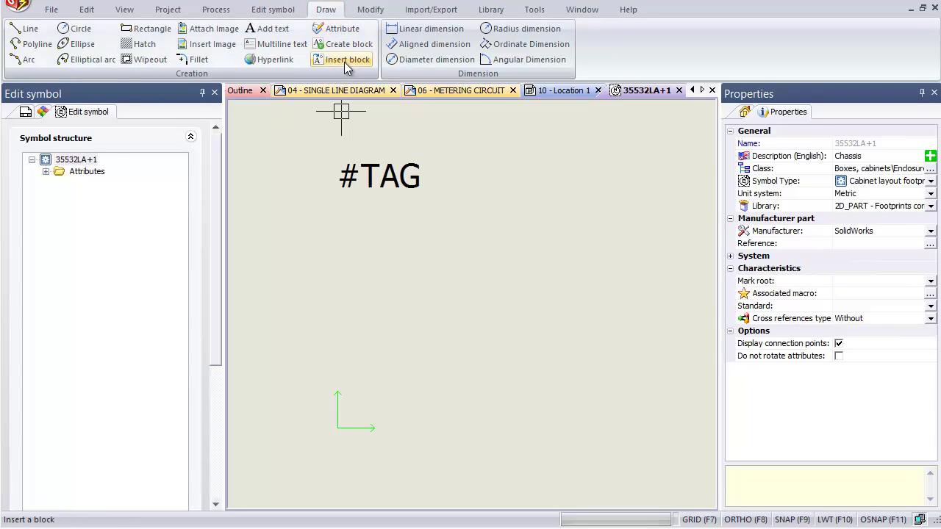
Step: Choose Cabinet drawing\Inside Panel 800x1000.dwg as the block to insert
click(347, 63)
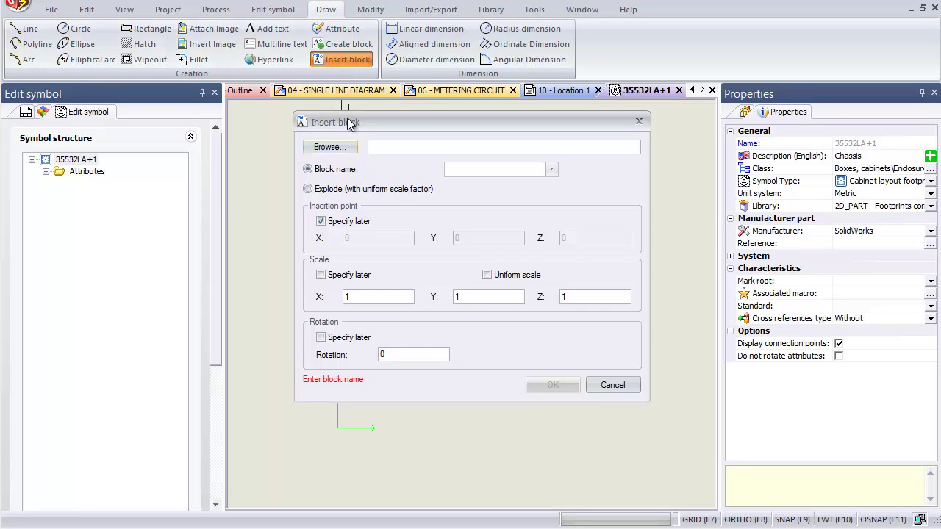
drag(348, 123, 332, 123)
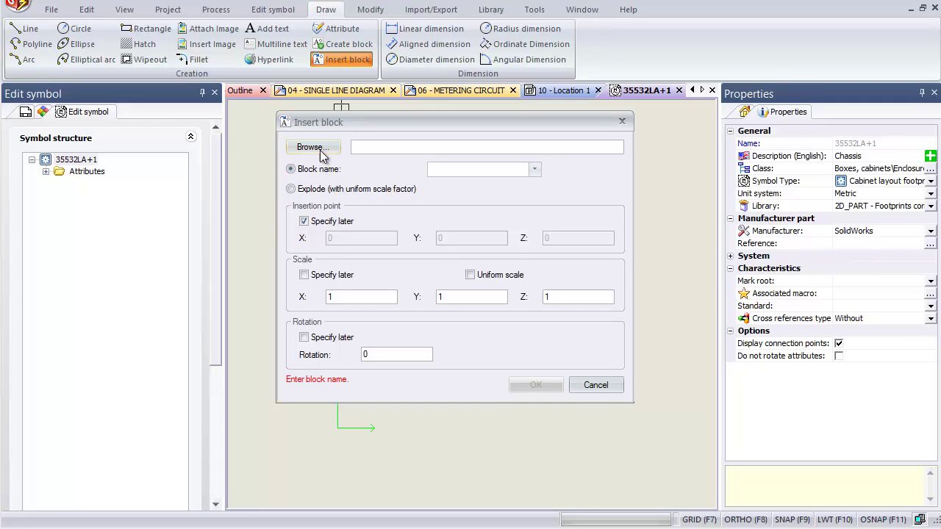
click(323, 150)
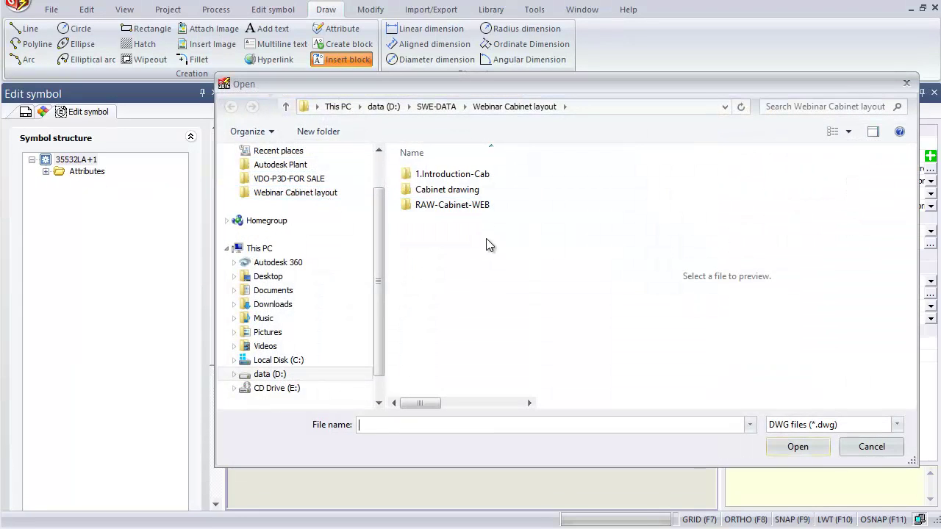
click(471, 190)
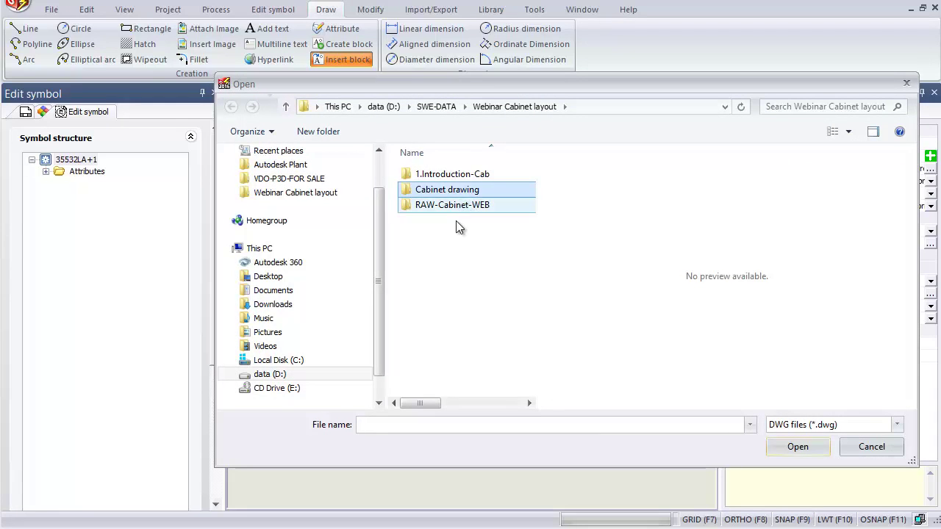
double_click(464, 193)
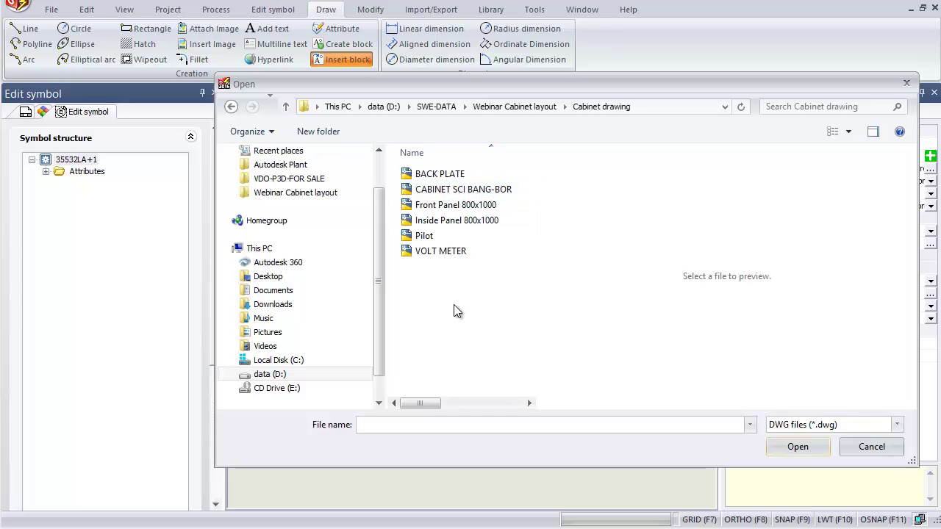
click(456, 176)
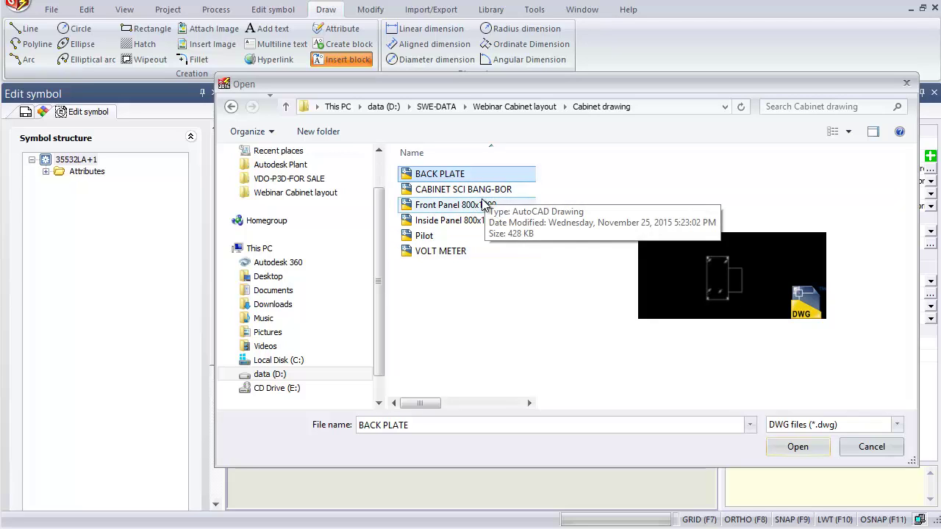
click(482, 205)
click(474, 222)
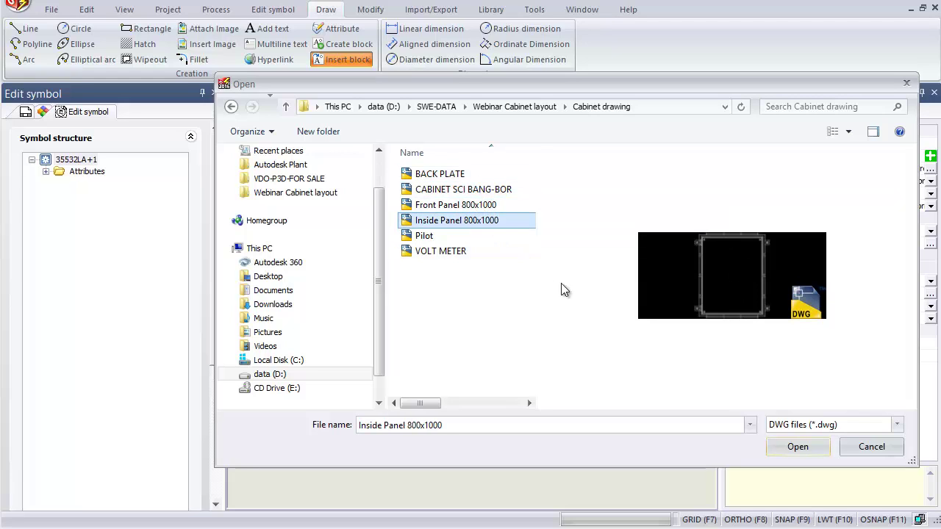
click(783, 452)
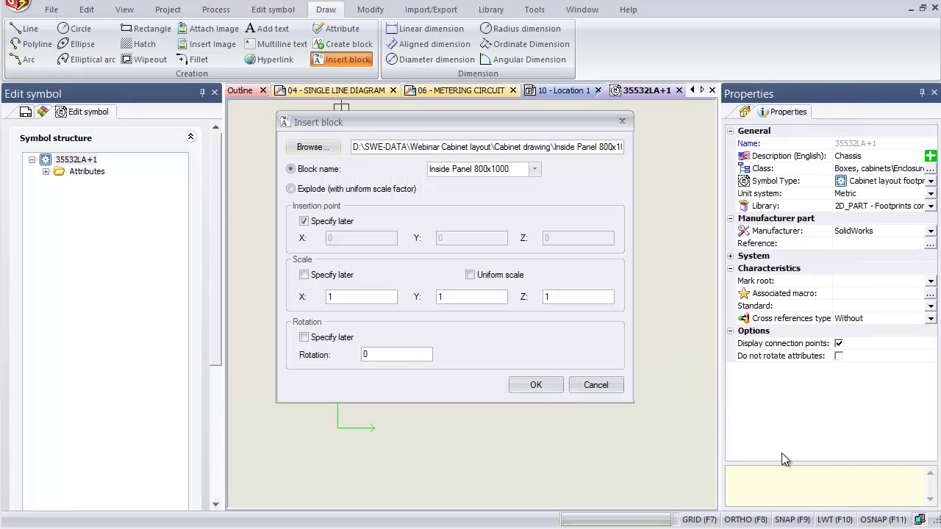
Step: Insert the panel block at 0,0,0 without picking the point later
click(304, 222)
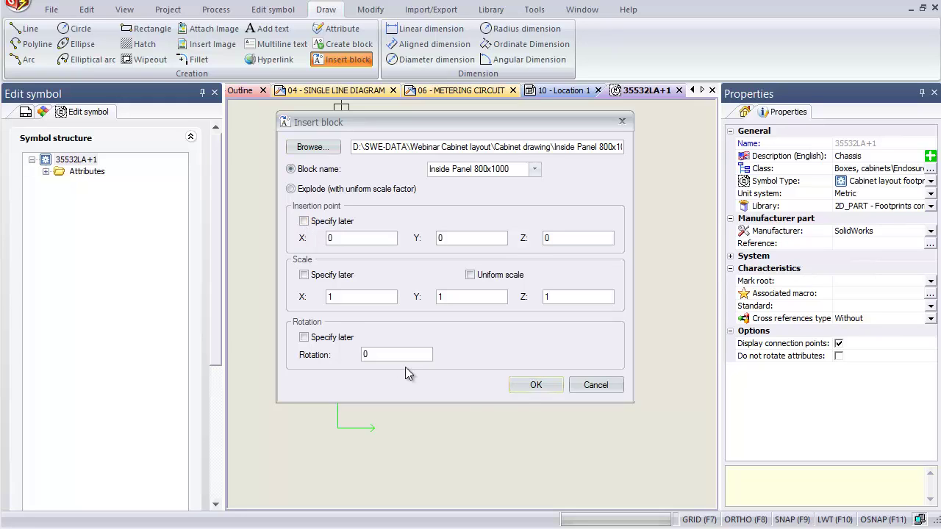
click(535, 385)
scroll(524, 385, down, 2)
Step: Move the #TAG mark above the panel's top-left corner
middle_drag(488, 330, 497, 293)
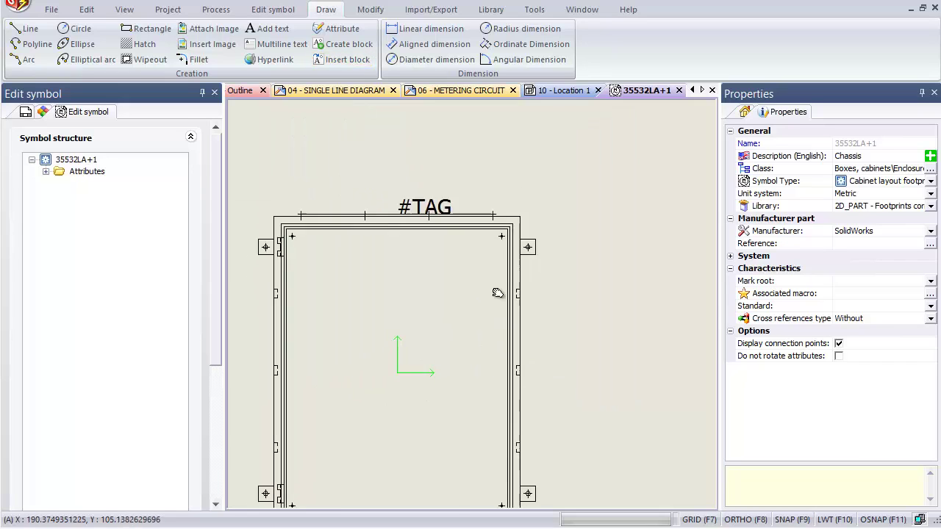
scroll(507, 283, up, 1)
scroll(517, 272, up, 1)
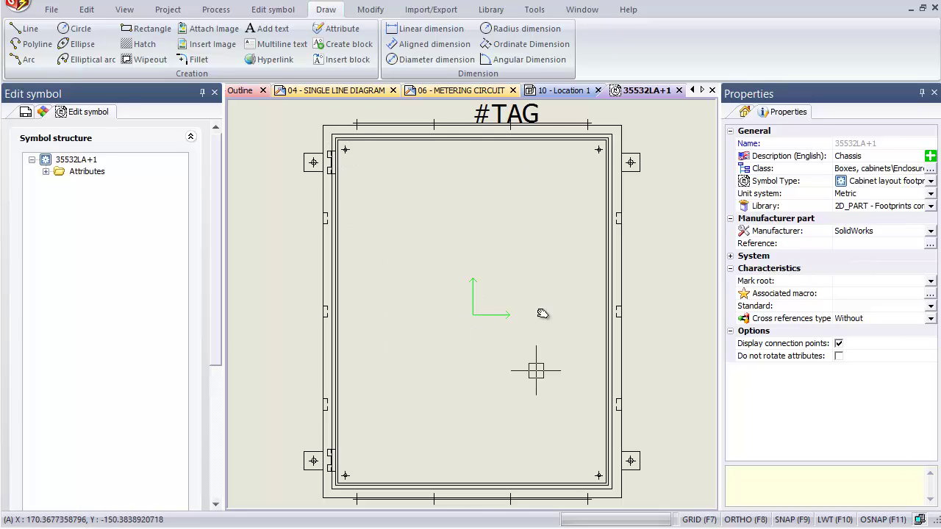
middle_drag(542, 246, 532, 311)
click(512, 180)
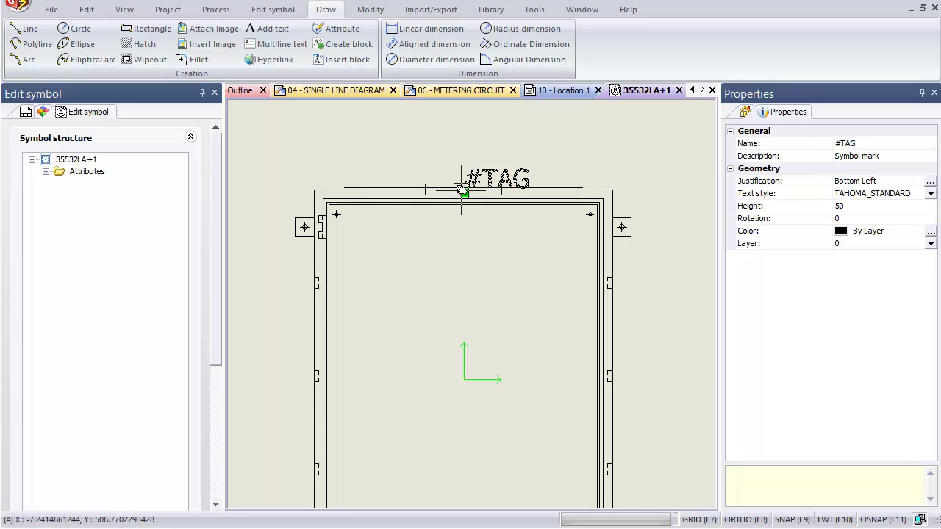
click(461, 190)
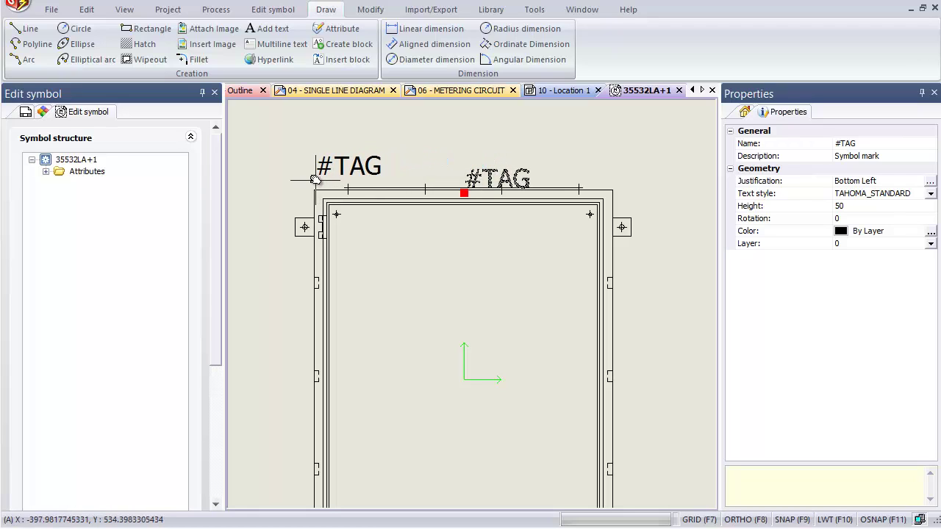
click(314, 179)
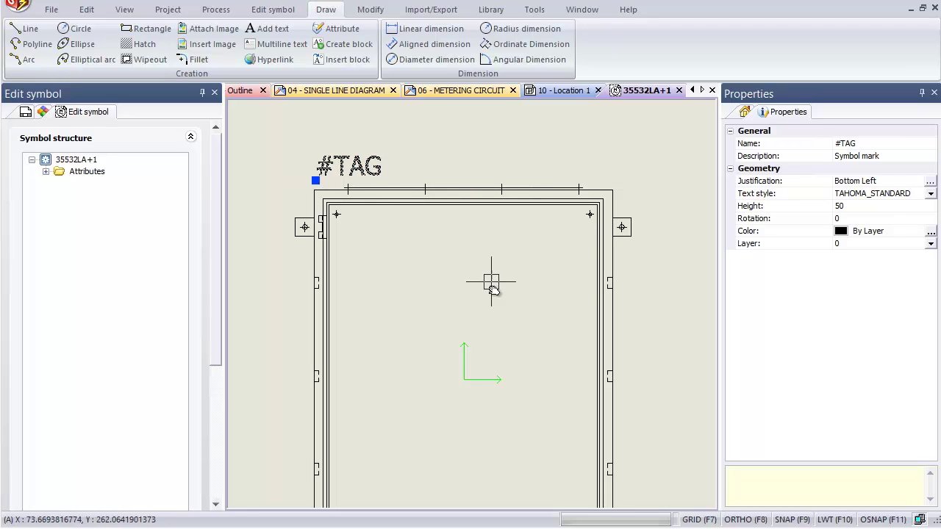
scroll(493, 289, down, 1)
Step: Close footprint 35532LA+1 and save its changes
key(Escape)
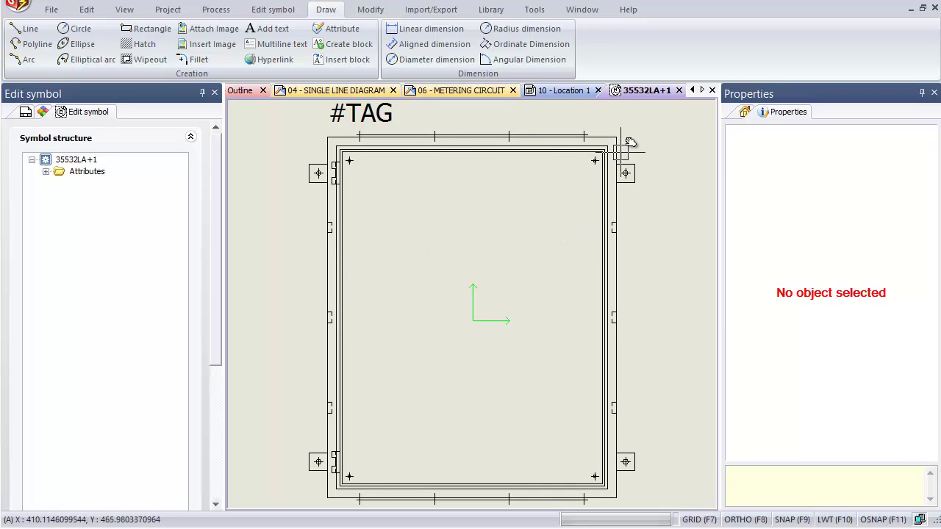
click(681, 90)
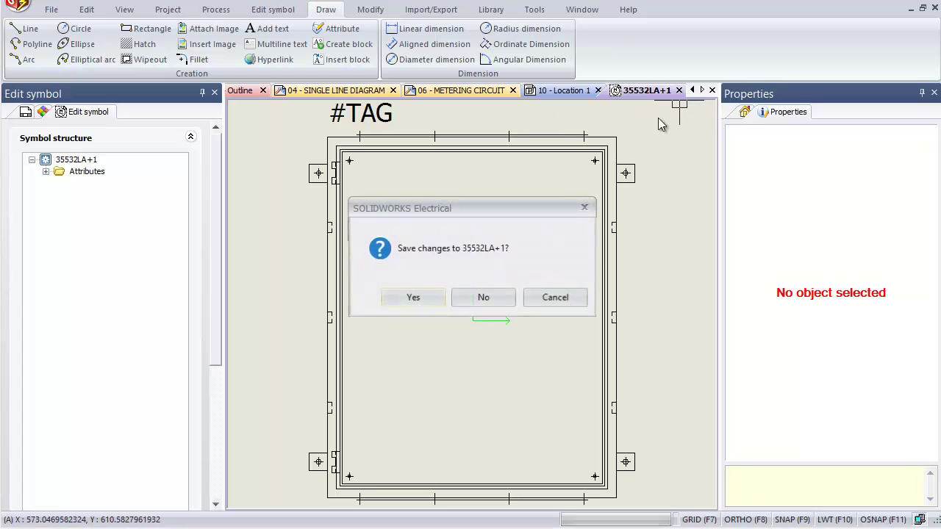
click(414, 300)
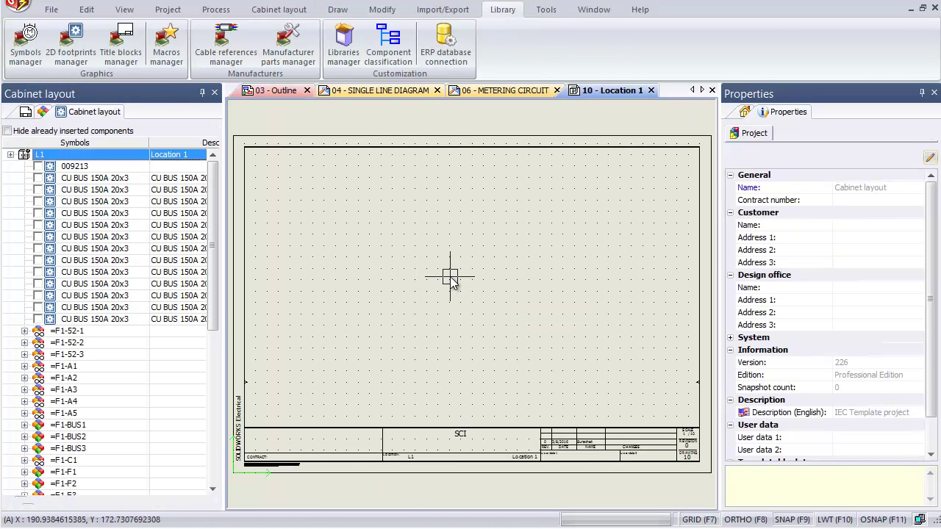